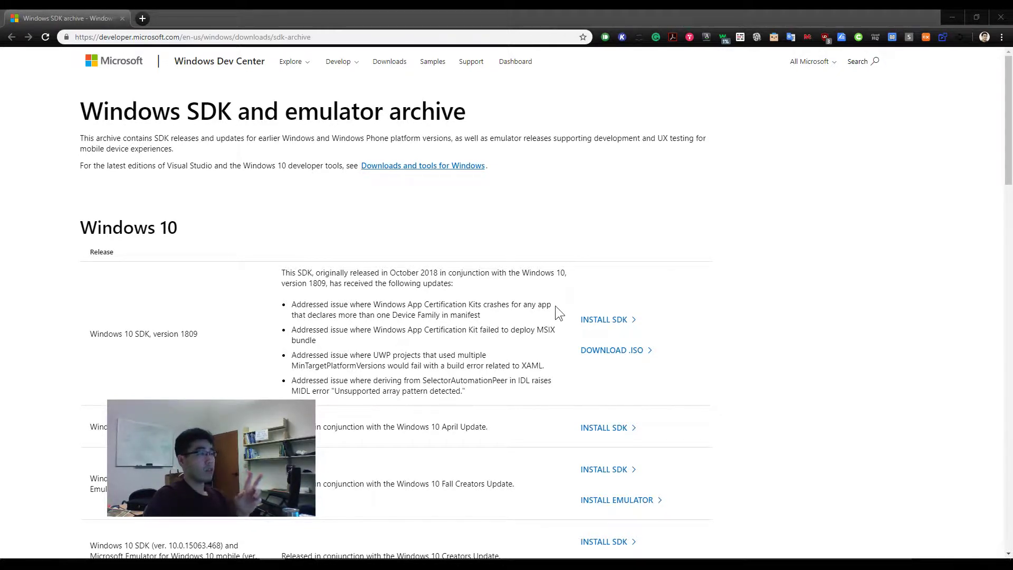
{"action": "scroll", "coordinate": [555, 305], "scroll_direction": "down", "scroll_amount": 1}
{"action": "scroll", "coordinate": [555, 306], "scroll_direction": "up", "scroll_amount": 1}
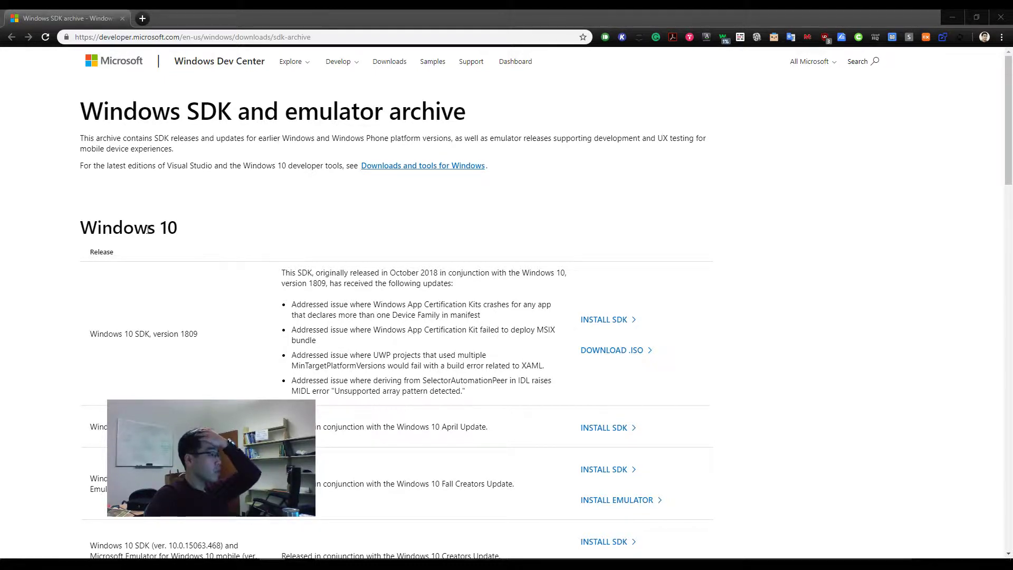
{"action": "left_click", "coordinate": [331, 34]}
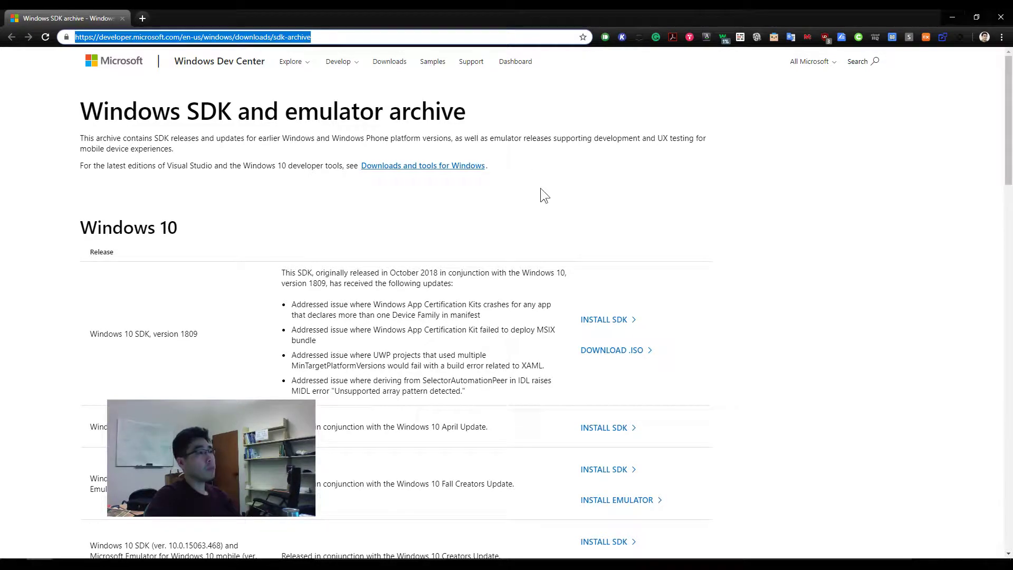
{"action": "left_click", "coordinate": [351, 38]}
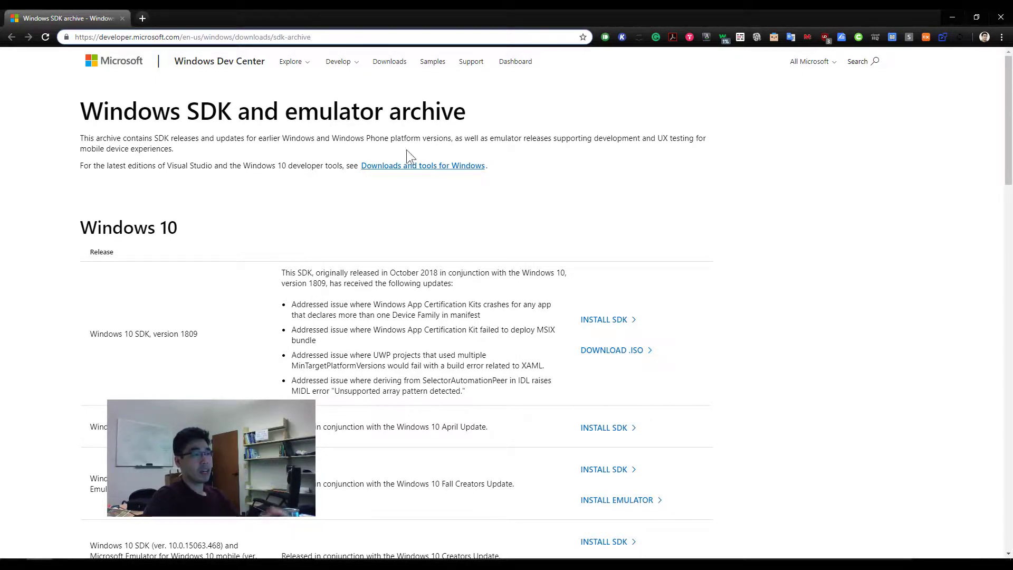
{"action": "triple_click", "coordinate": [333, 37]}
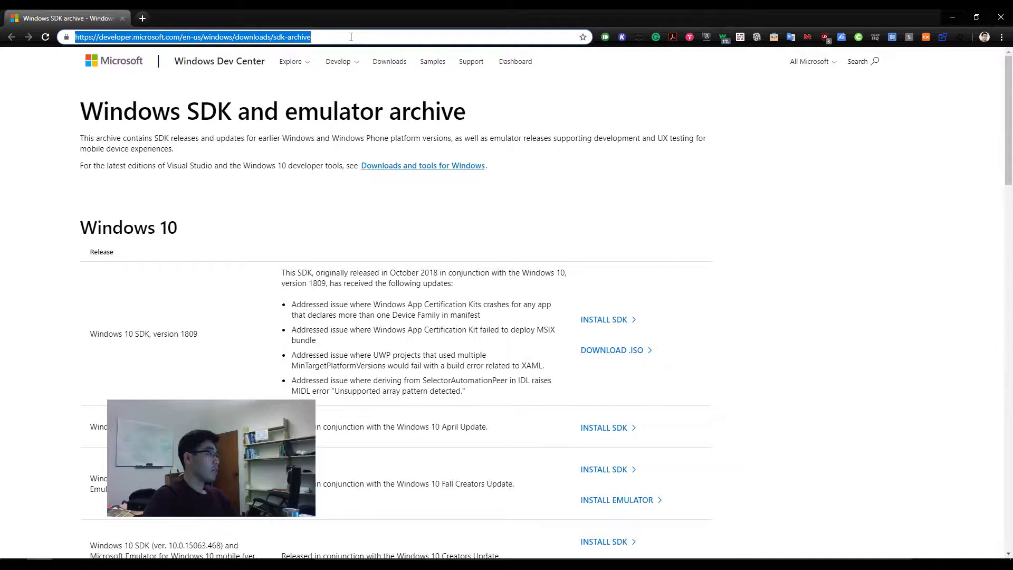
{"action": "left_click", "coordinate": [540, 231]}
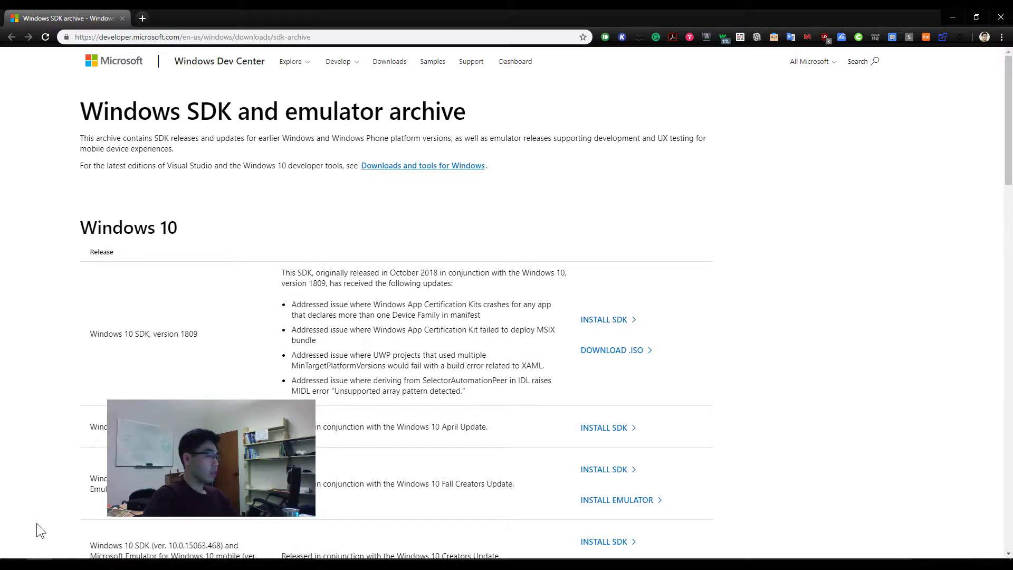
- Run winsdksetup.exe from the Downloads folder and minimize the folder window
{"action": "left_click", "coordinate": [63, 564]}
{"action": "left_click", "coordinate": [108, 525]}
{"action": "left_click", "coordinate": [498, 422]}
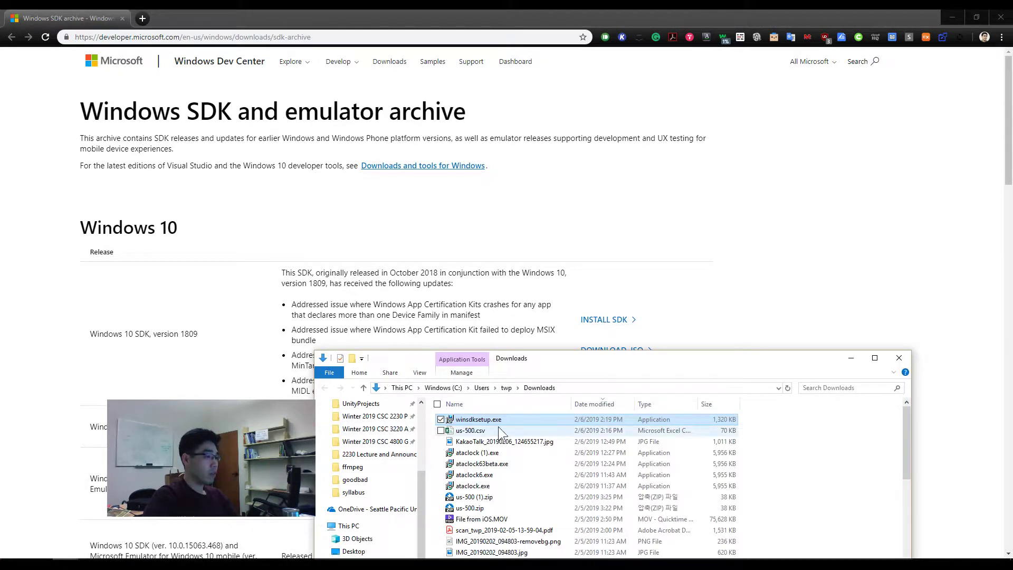
{"action": "double_click", "coordinate": [501, 421]}
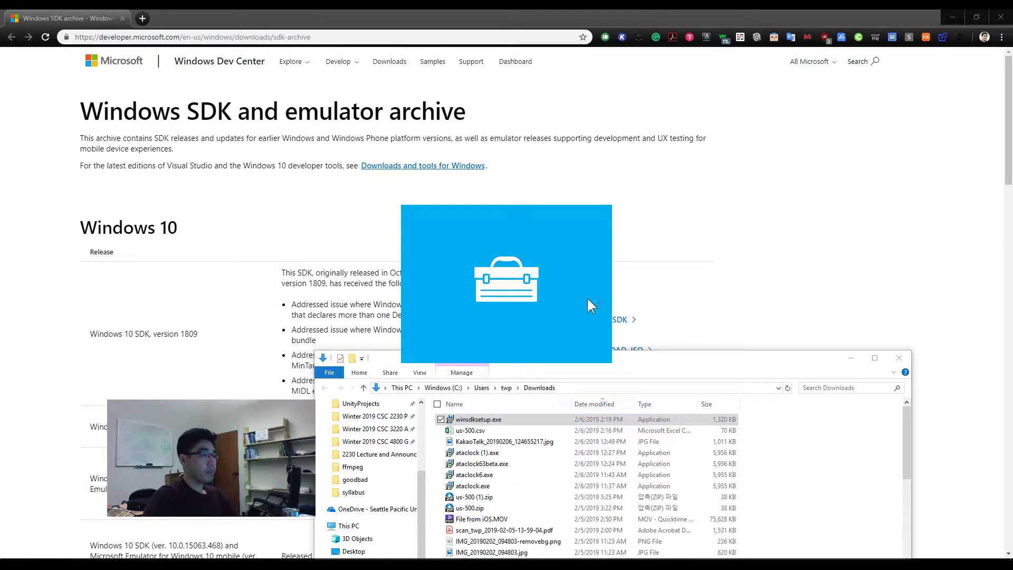
{"action": "left_click", "coordinate": [851, 357]}
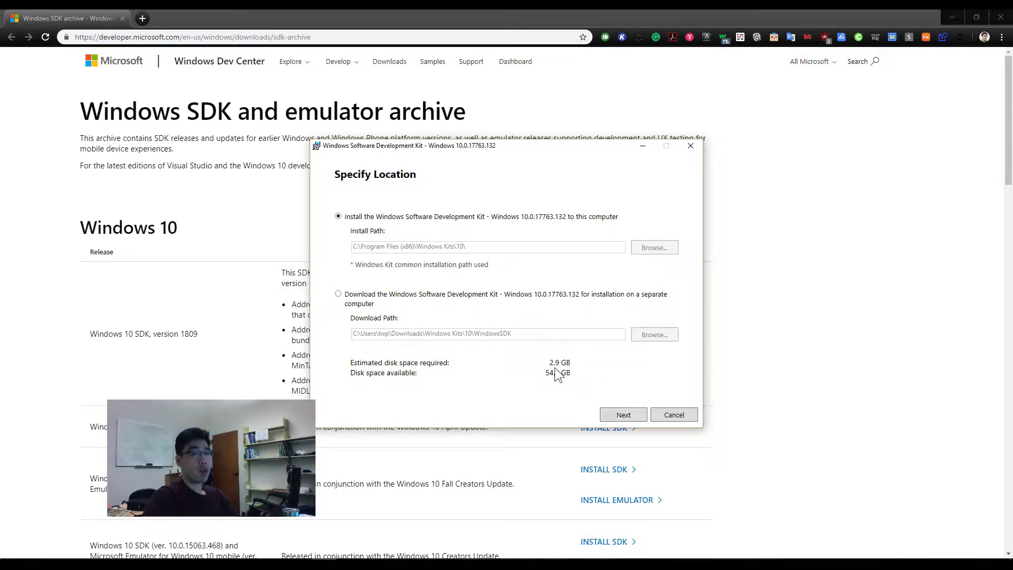
- Keep the default install location and usage-data choice, and accept the Windows SDK license agreement
{"action": "left_click", "coordinate": [623, 415]}
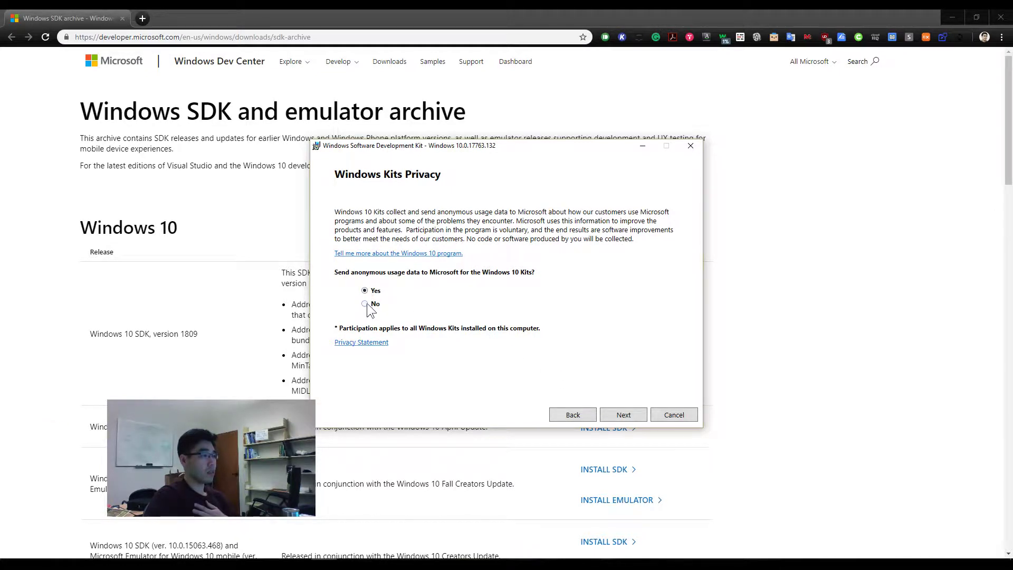
{"action": "left_click", "coordinate": [624, 415]}
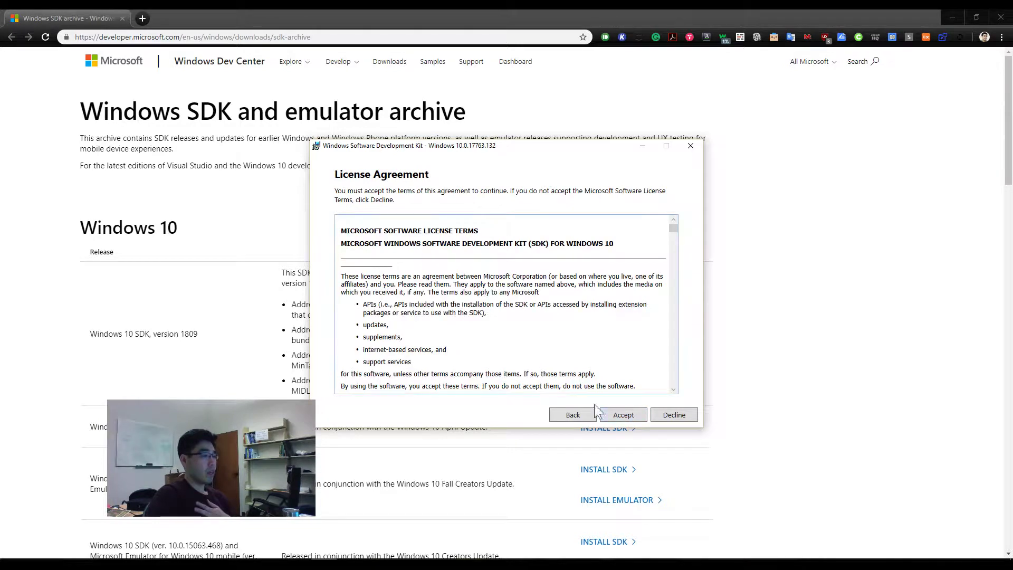
{"action": "left_click", "coordinate": [623, 416]}
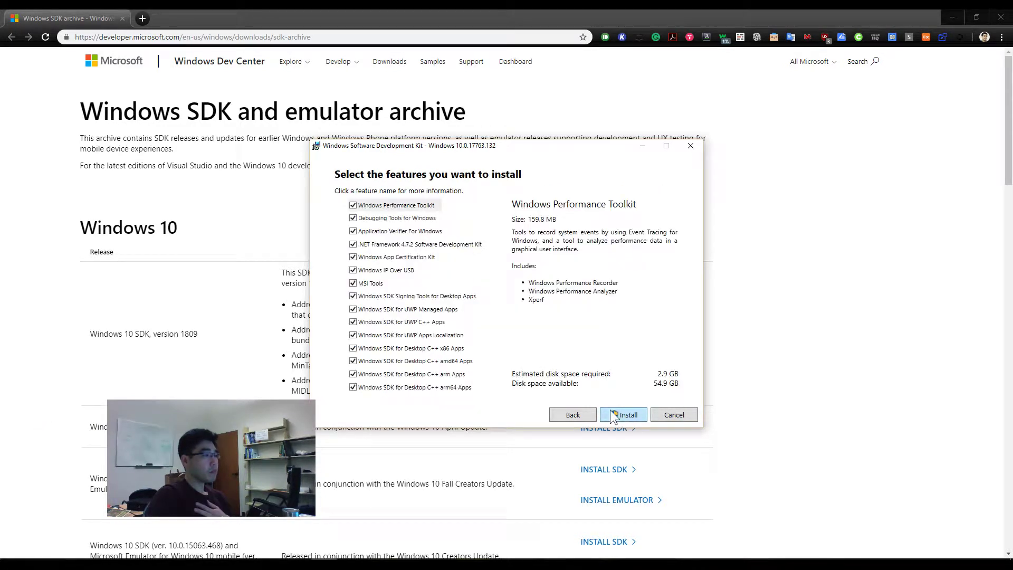
- Deselect every SDK feature except Debugging Tools for Windows, install it, and close the setup wizard
{"action": "left_click", "coordinate": [360, 205]}
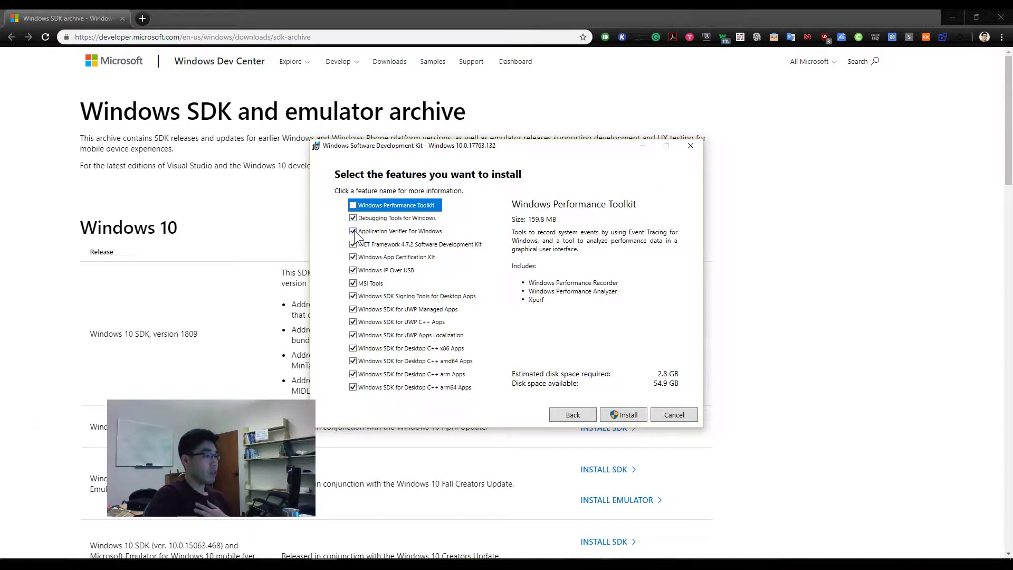
{"action": "left_click", "coordinate": [353, 231]}
{"action": "left_click", "coordinate": [353, 244]}
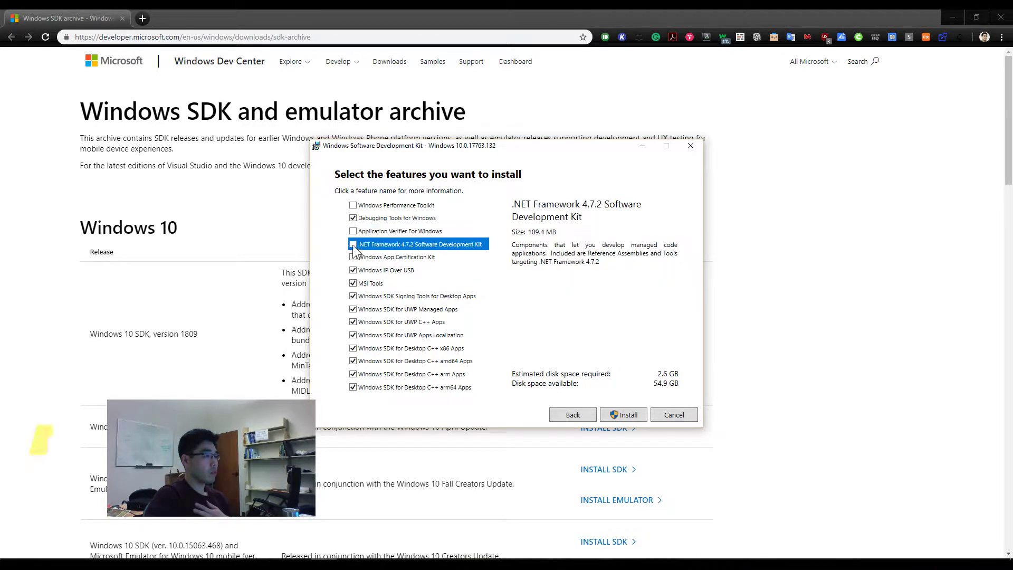
{"action": "left_click", "coordinate": [353, 257]}
{"action": "left_click", "coordinate": [352, 270]}
{"action": "left_click", "coordinate": [352, 283]}
{"action": "left_click", "coordinate": [353, 296]}
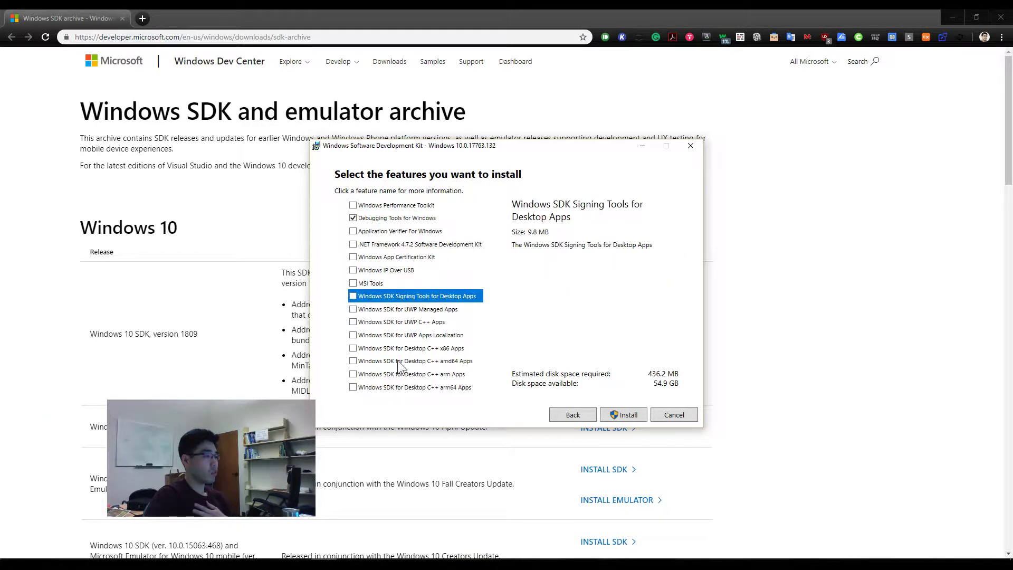
{"action": "left_click", "coordinate": [404, 217]}
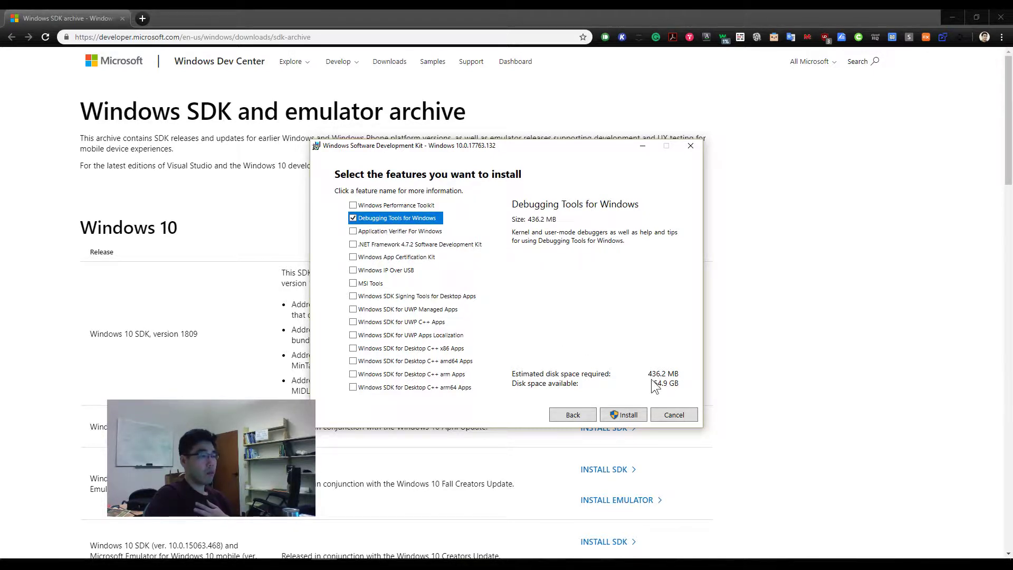
{"action": "left_click", "coordinate": [632, 416]}
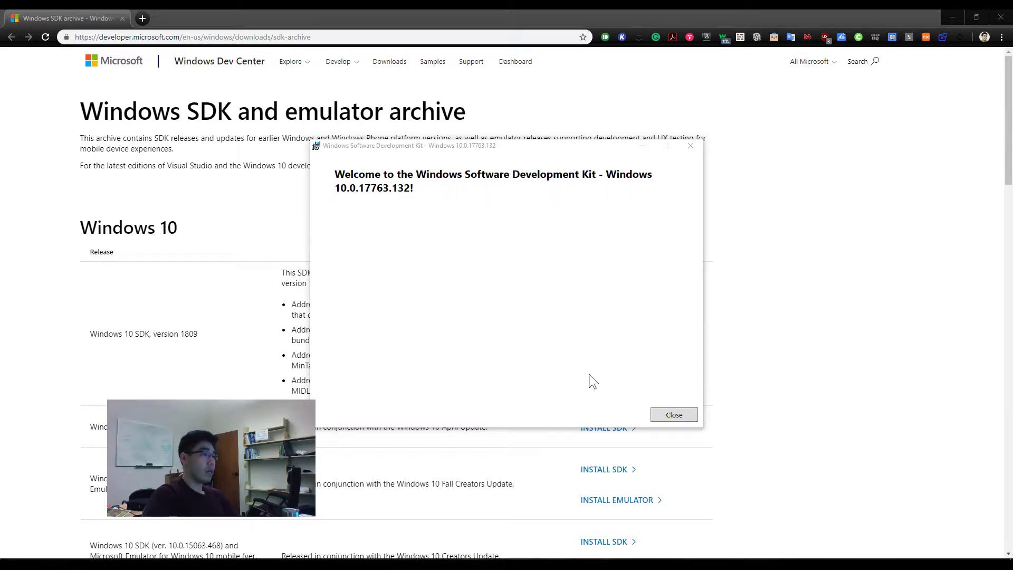
{"action": "left_click", "coordinate": [679, 416]}
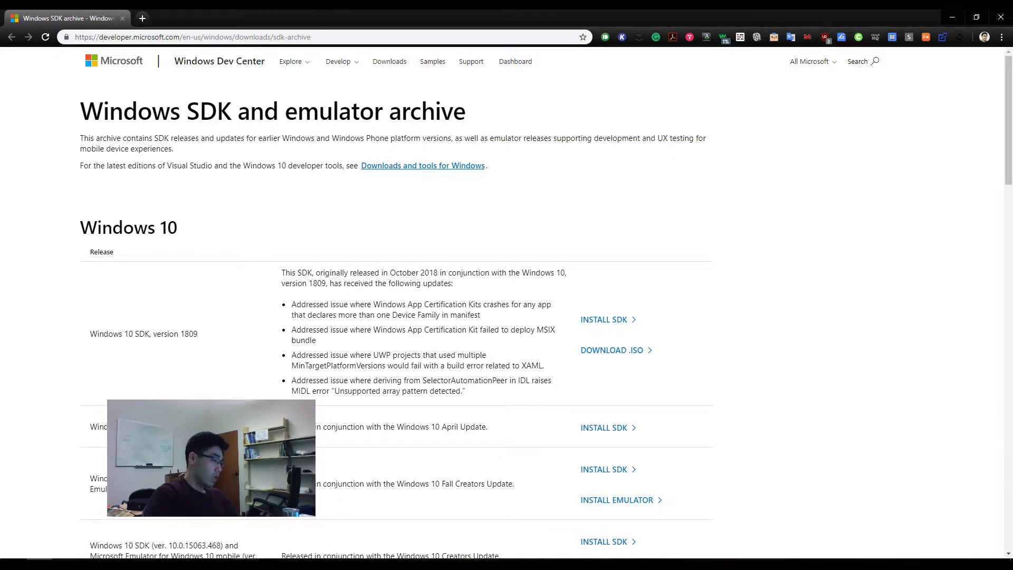
- Launch the Qt Maintenance Tool through the Uninstall Qt entry in the Qt program group
{"action": "mouse_move", "coordinate": [246, 565]}
{"action": "left_click", "coordinate": [244, 541]}
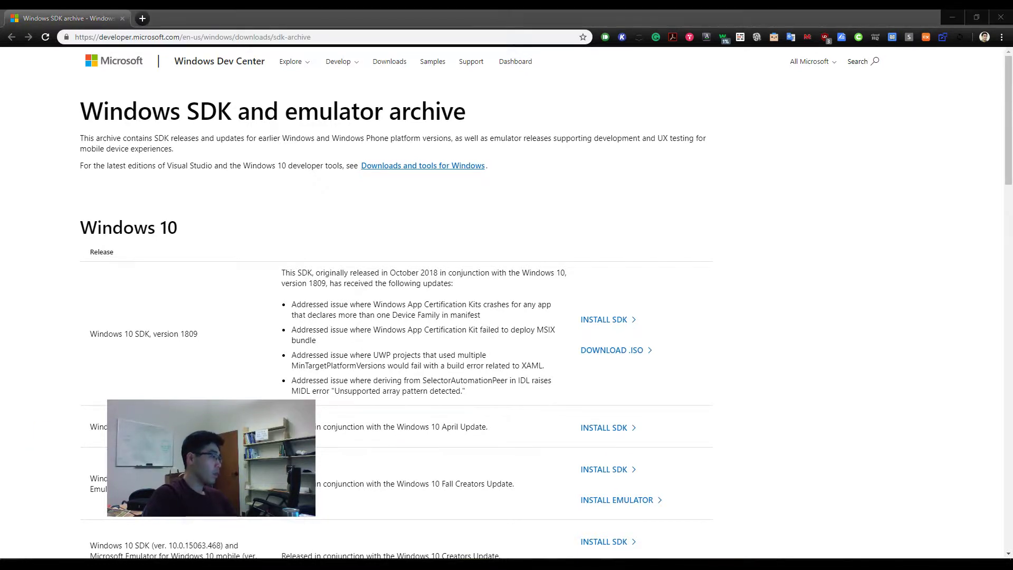
{"action": "key", "text": "super"}
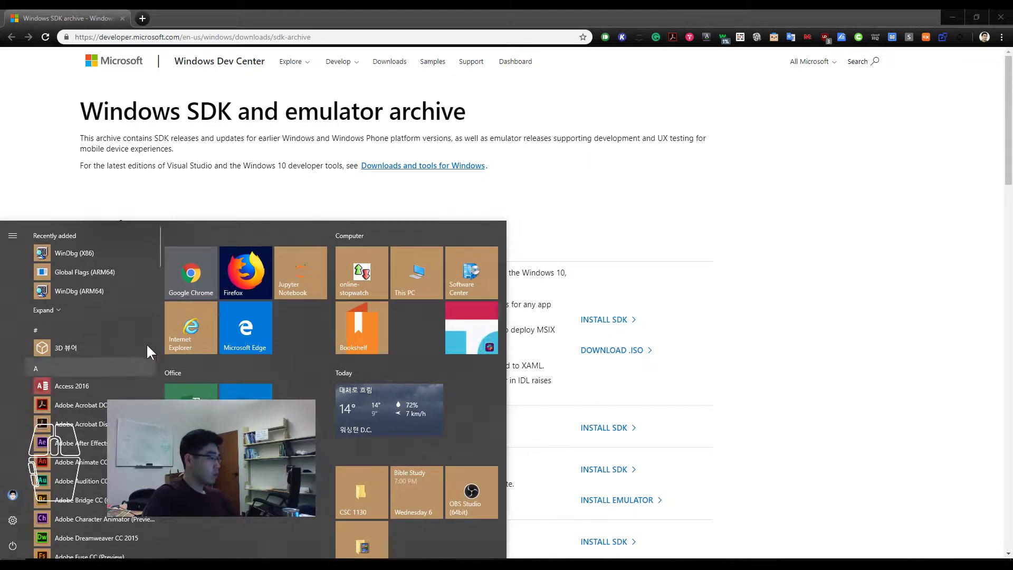
{"action": "left_click_drag", "start_coordinate": [160, 242], "coordinate": [160, 419]}
{"action": "left_click", "coordinate": [122, 345]}
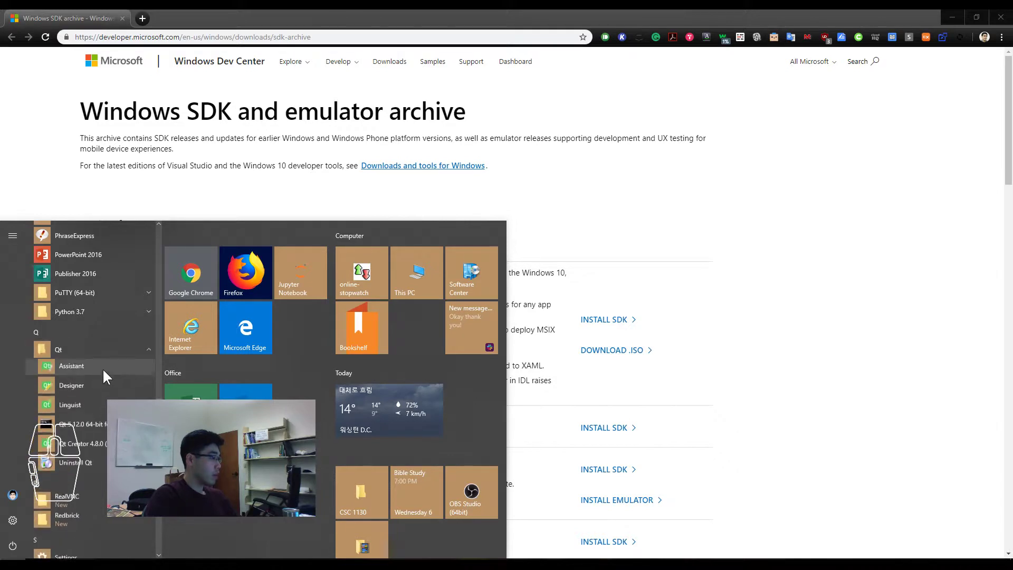
{"action": "left_click", "coordinate": [86, 460]}
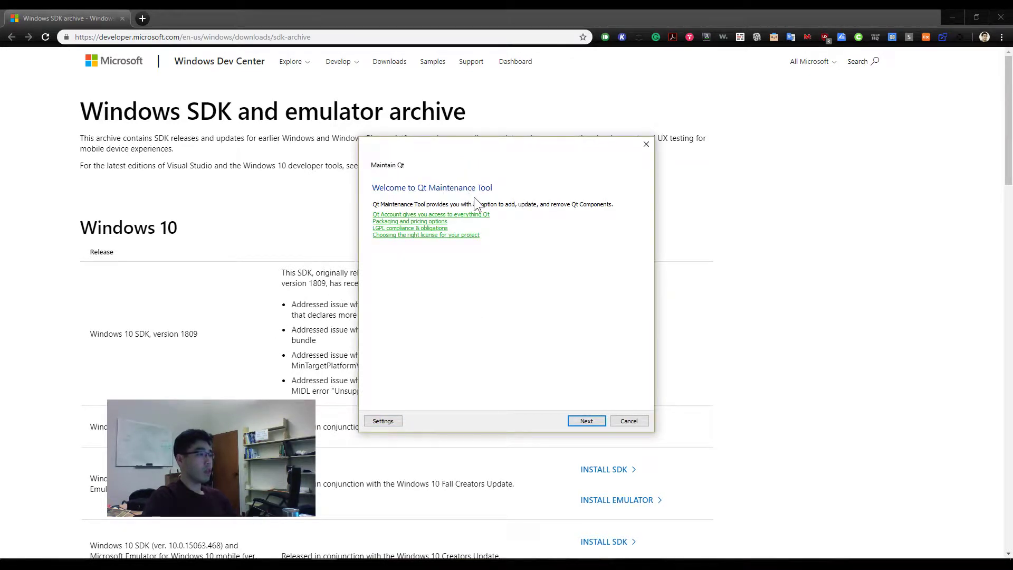
- Choose Add or remove components in the Qt Maintenance Tool and proceed to the component selection
{"action": "left_click", "coordinate": [580, 422]}
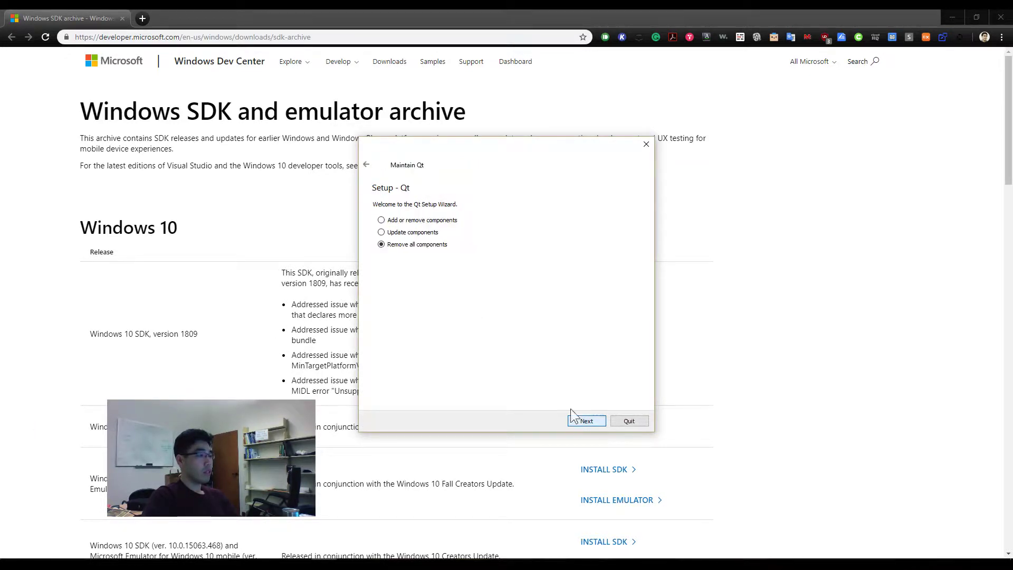
{"action": "left_click", "coordinate": [420, 221]}
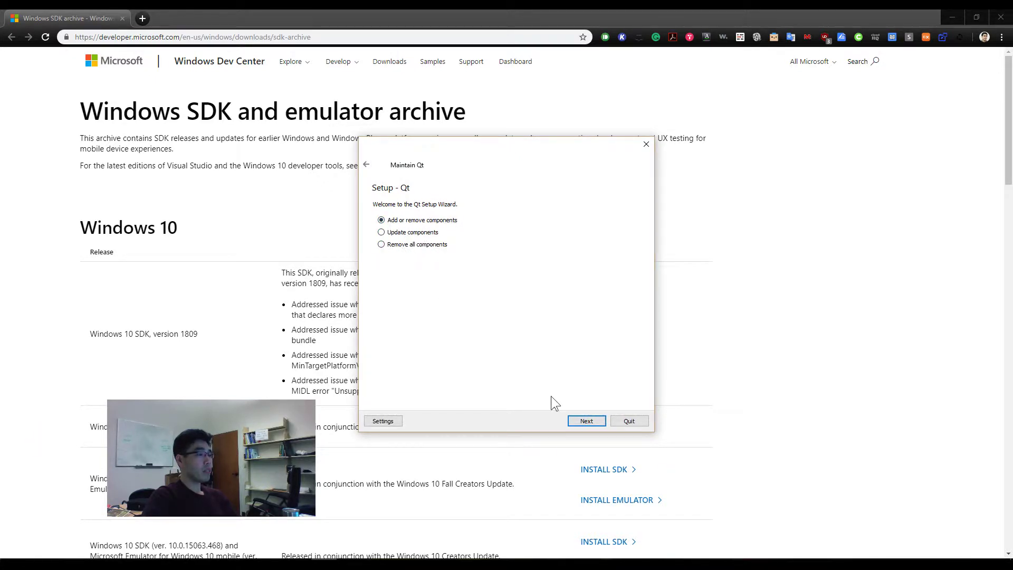
{"action": "left_click", "coordinate": [588, 421]}
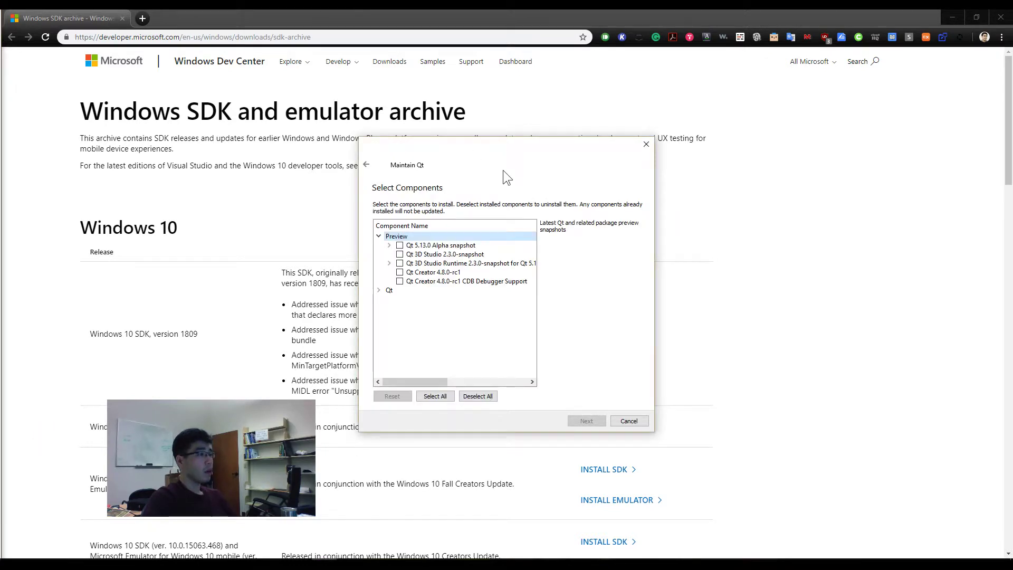
- Collapse the Preview group and check which Qt 5.12.0 compiler components are selected
{"action": "left_click", "coordinate": [379, 236]}
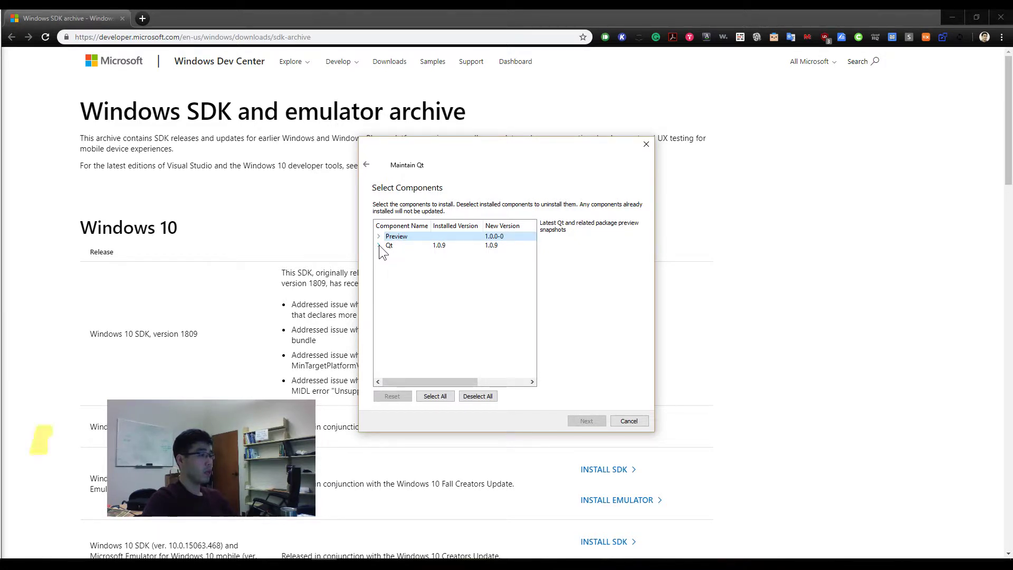
{"action": "left_click", "coordinate": [378, 245]}
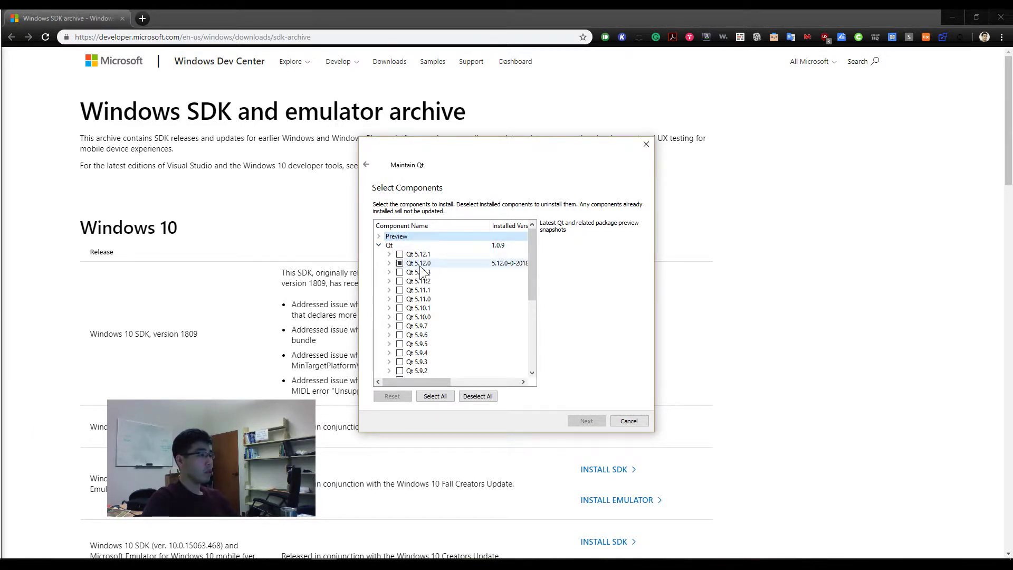
{"action": "left_click", "coordinate": [388, 262]}
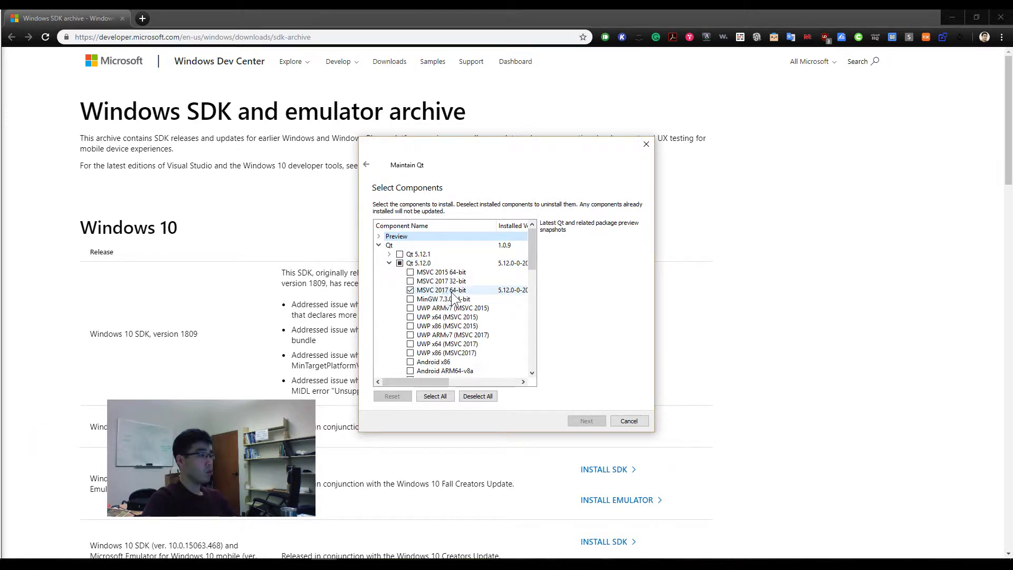
{"action": "left_click", "coordinate": [389, 263]}
- Check the Qt Creator 4.8.1 CDB Debugger Support selection under Developer and Designer Tools, and quit the Maintenance Tool without changes
{"action": "scroll", "coordinate": [464, 306], "scroll_direction": "down", "scroll_amount": 8}
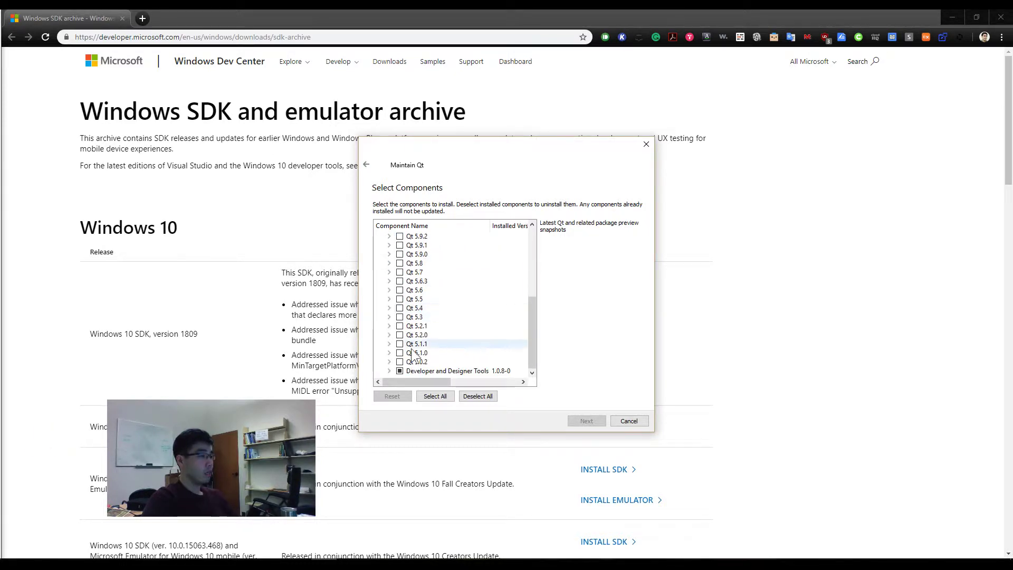
{"action": "left_click", "coordinate": [389, 371]}
{"action": "scroll", "coordinate": [446, 345], "scroll_direction": "down", "scroll_amount": 4}
{"action": "scroll", "coordinate": [446, 346], "scroll_direction": "down", "scroll_amount": 2}
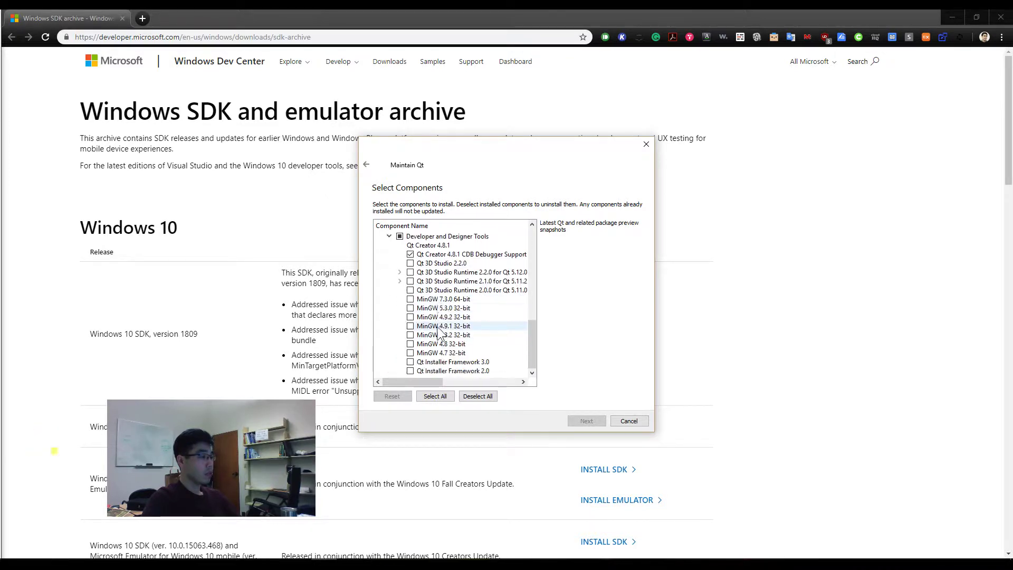
{"action": "left_click", "coordinate": [410, 253]}
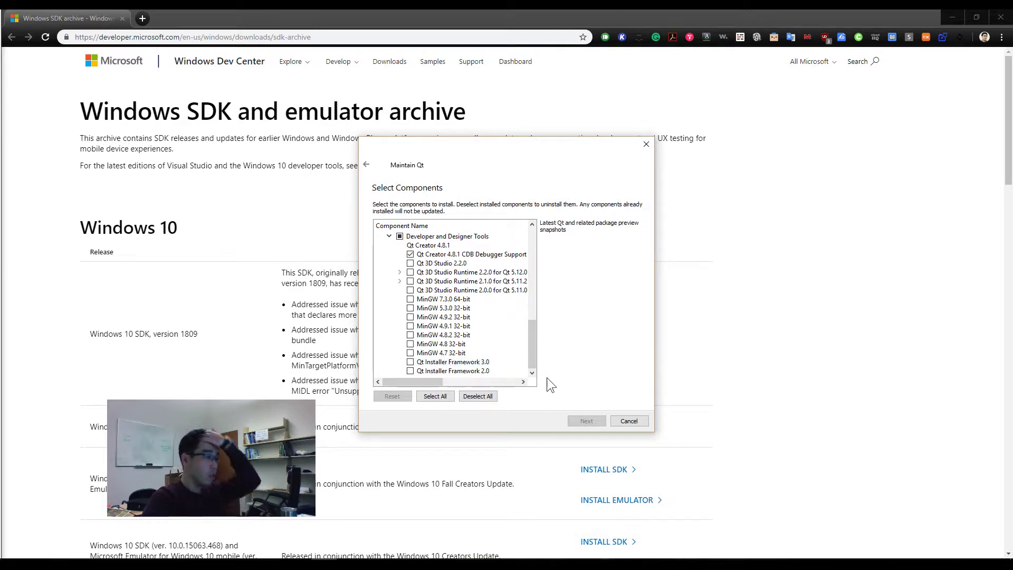
{"action": "left_click", "coordinate": [631, 420]}
{"action": "left_click", "coordinate": [527, 296]}
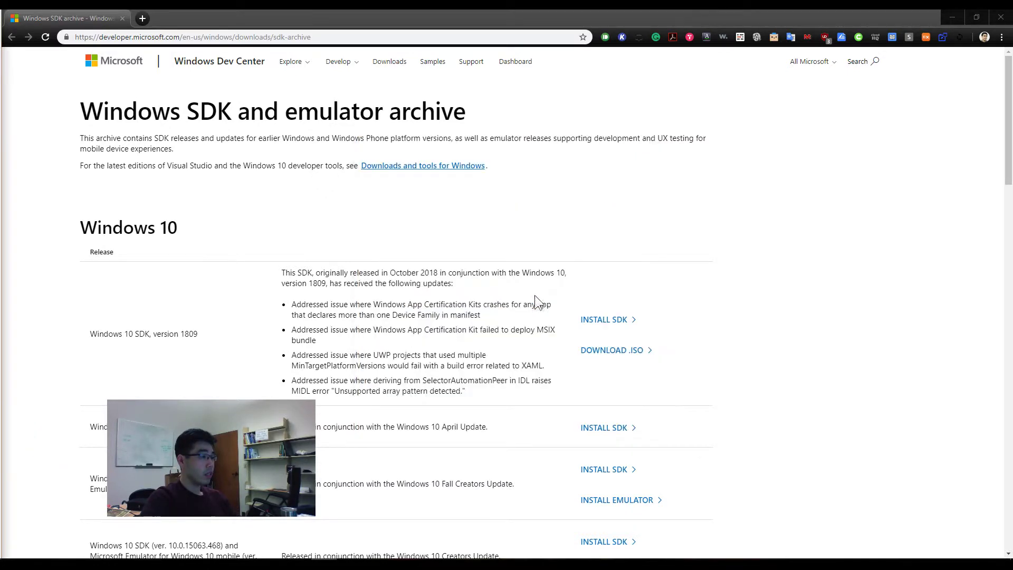
- Switch to Qt Creator, close the open Options dialog, and reopen it to view the Kits debuggers
{"action": "key", "text": "alt+Tab"}
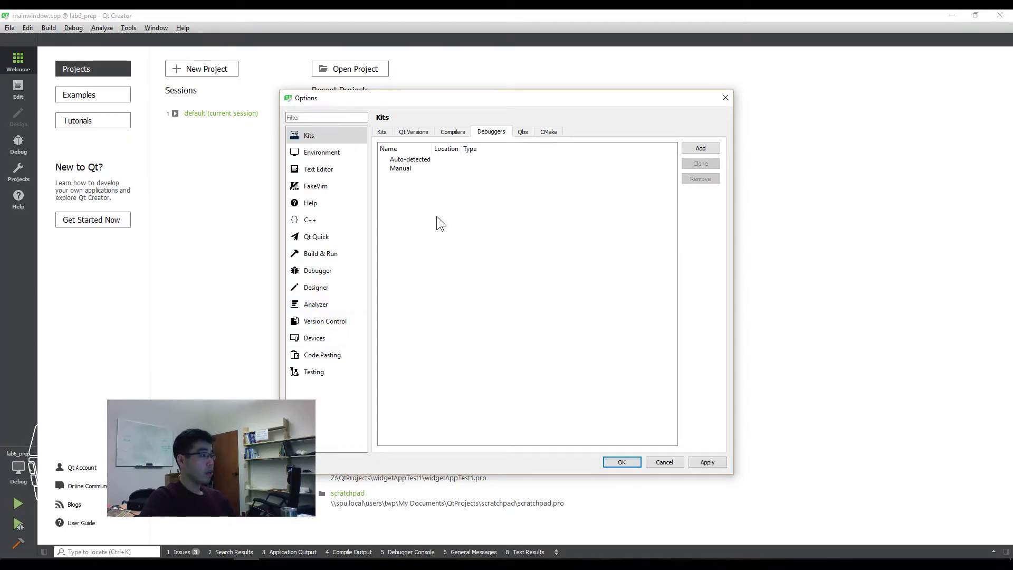
{"action": "left_click", "coordinate": [725, 99]}
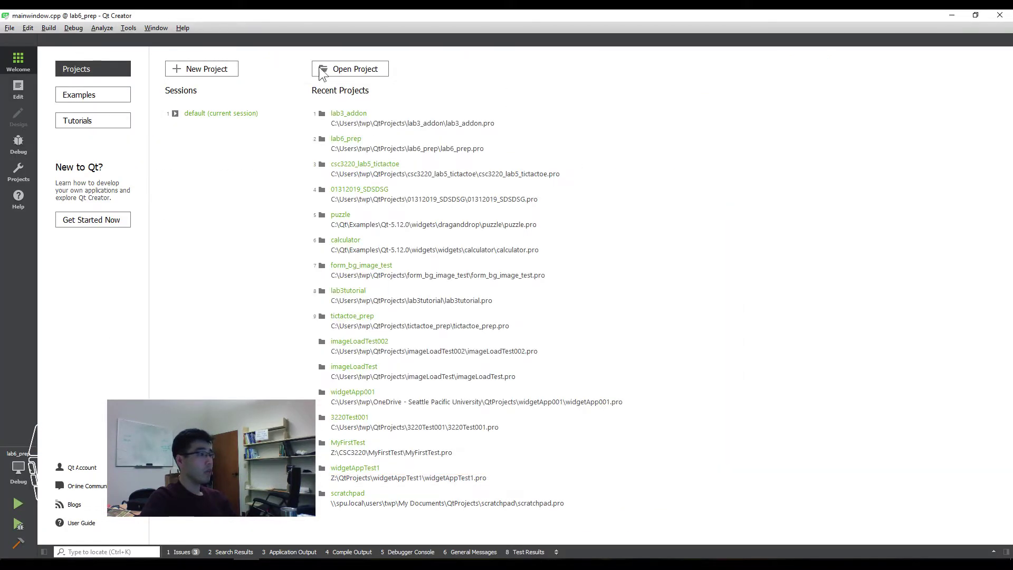
{"action": "left_click", "coordinate": [129, 28]}
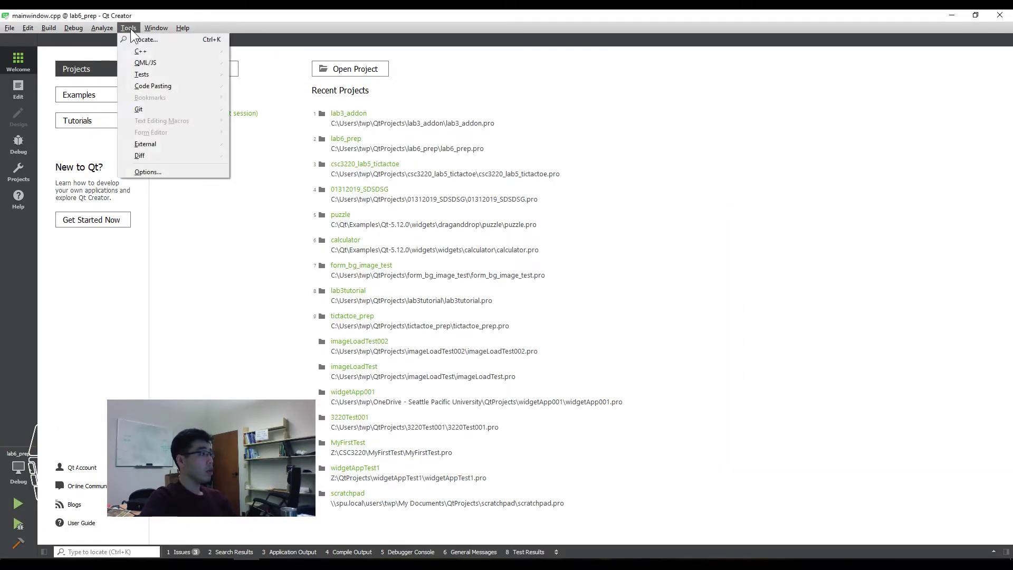
{"action": "left_click", "coordinate": [146, 172]}
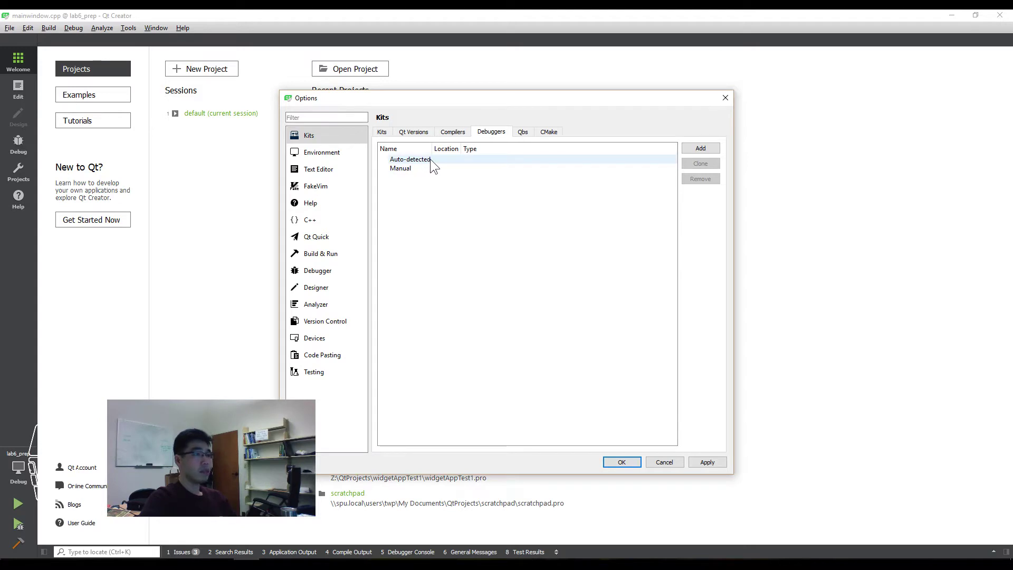
- Add a manual debugger to the Kits settings and start browsing for its executable path
{"action": "left_click", "coordinate": [700, 148]}
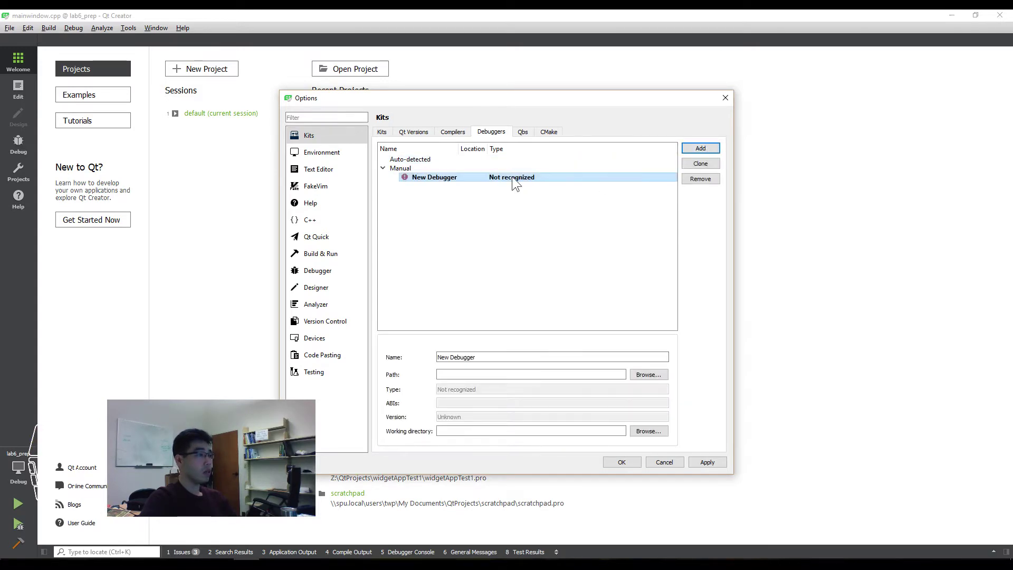
{"action": "left_click", "coordinate": [467, 177]}
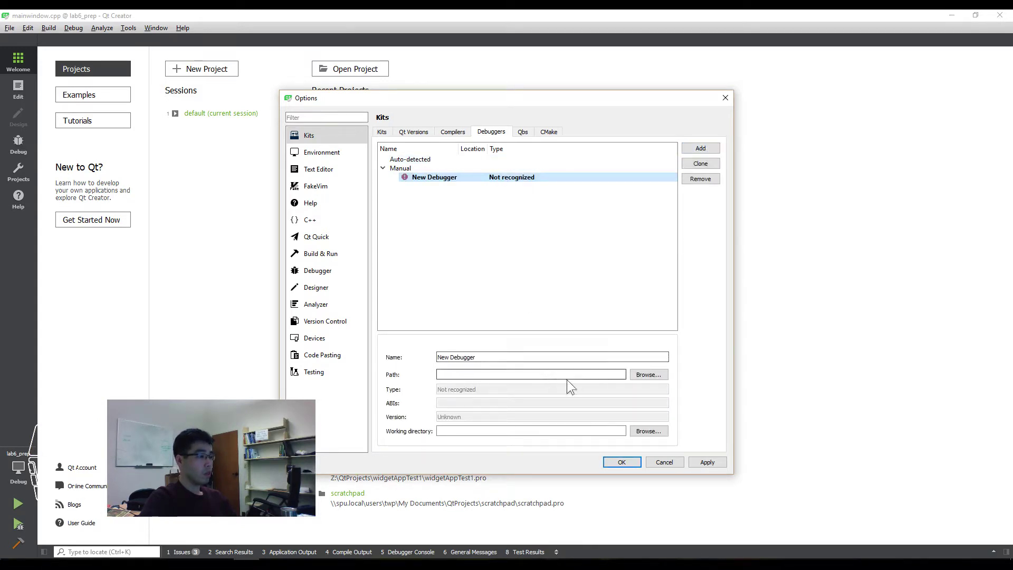
{"action": "left_click", "coordinate": [652, 374]}
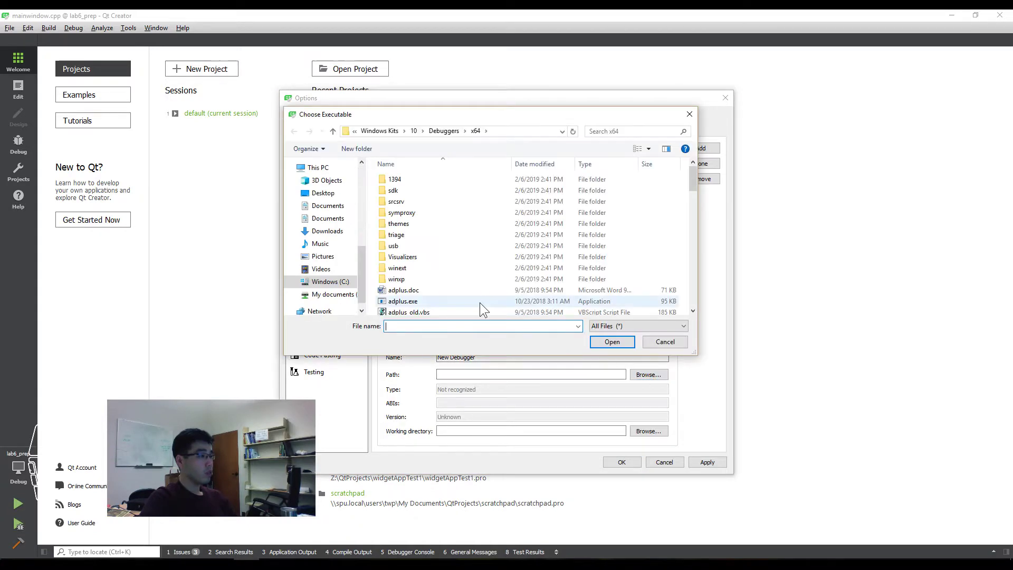
- Browse from the C: drive through Program Files (x86) and Windows Kits to the 10 folder
{"action": "left_click", "coordinate": [355, 130]}
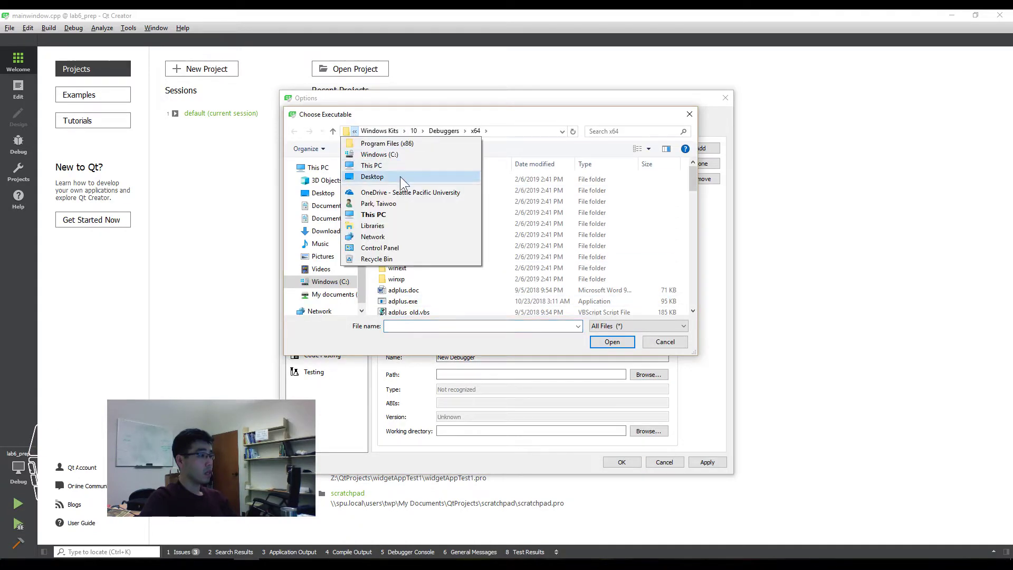
{"action": "left_click", "coordinate": [407, 156]}
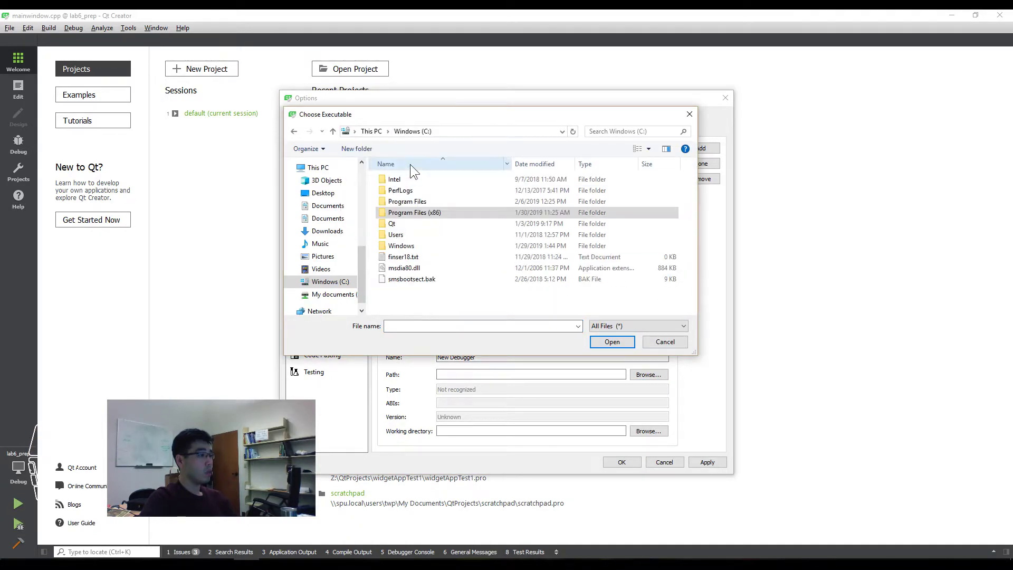
{"action": "double_click", "coordinate": [414, 213]}
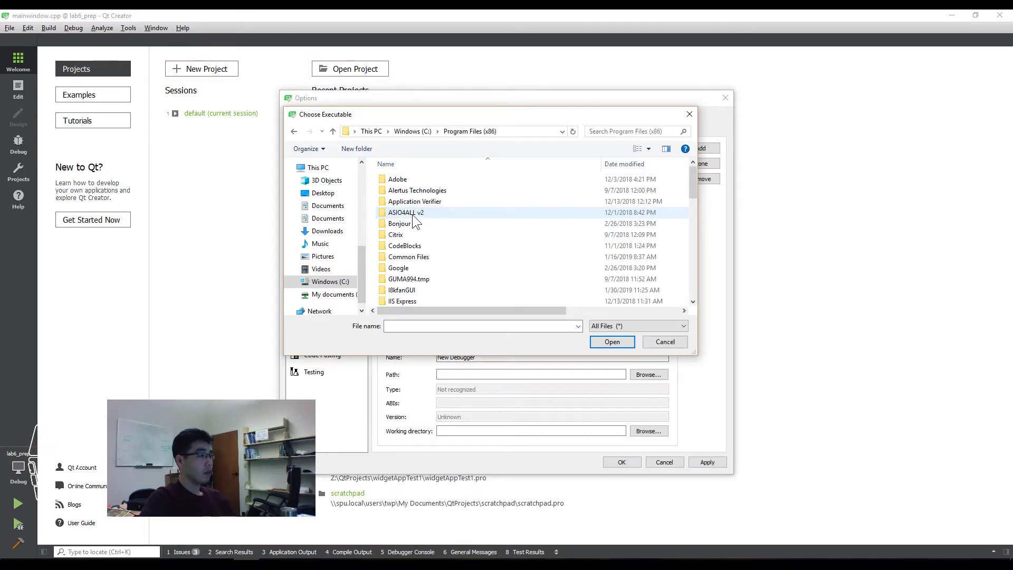
{"action": "scroll", "coordinate": [418, 216], "scroll_direction": "down", "scroll_amount": 7}
{"action": "scroll", "coordinate": [420, 221], "scroll_direction": "down", "scroll_amount": 10}
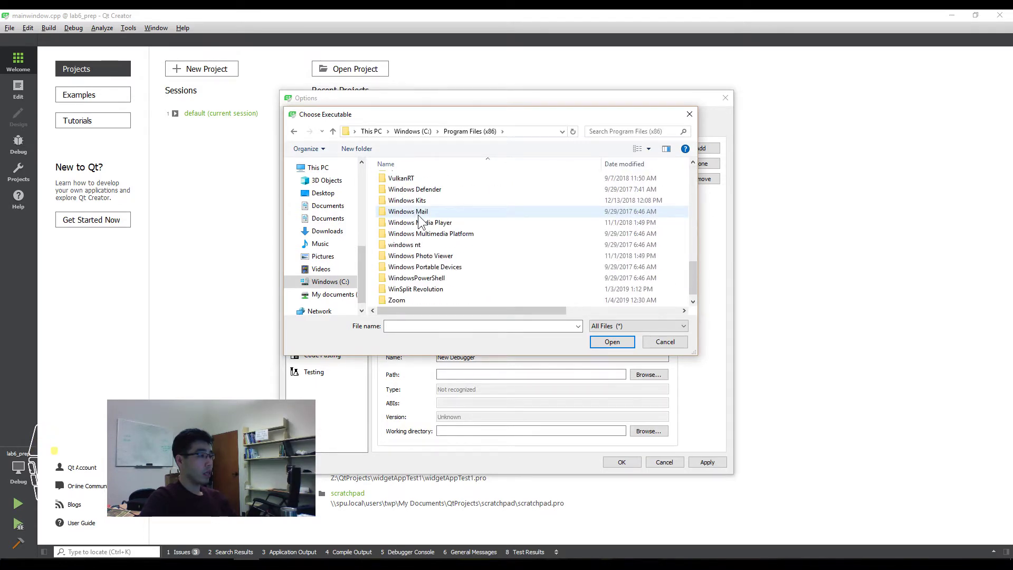
{"action": "left_click", "coordinate": [433, 220]}
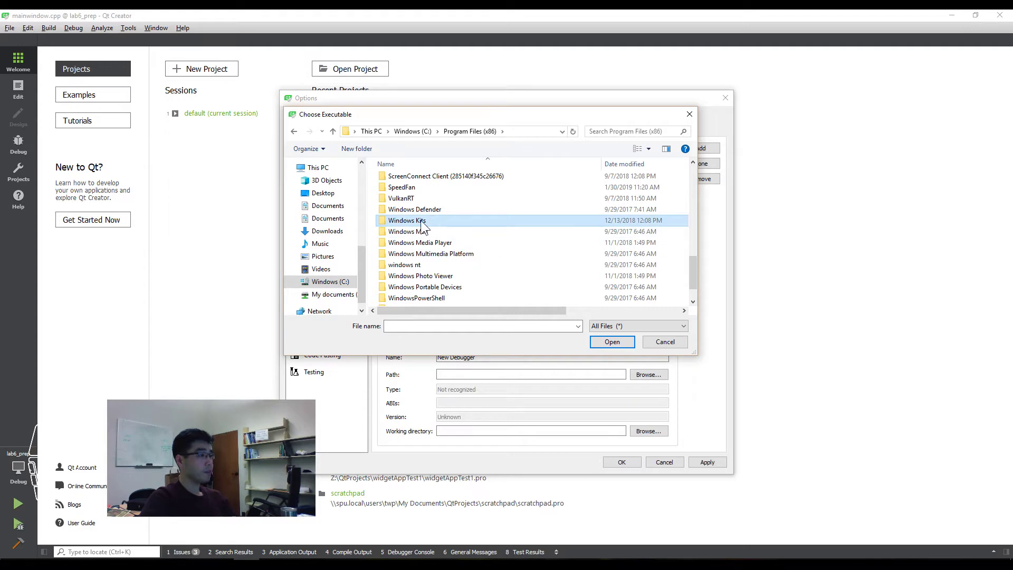
{"action": "double_click", "coordinate": [429, 219]}
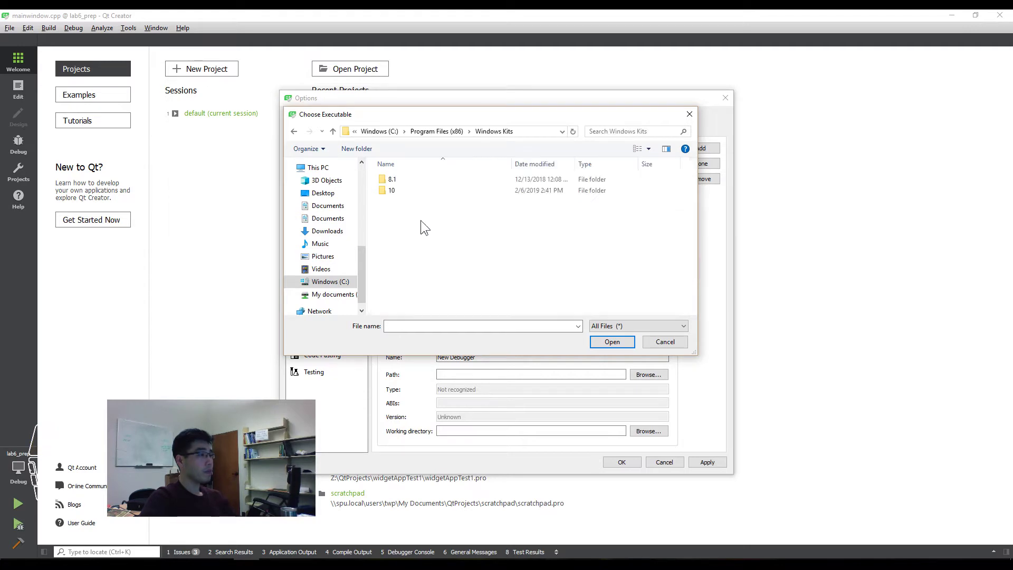
{"action": "double_click", "coordinate": [445, 192]}
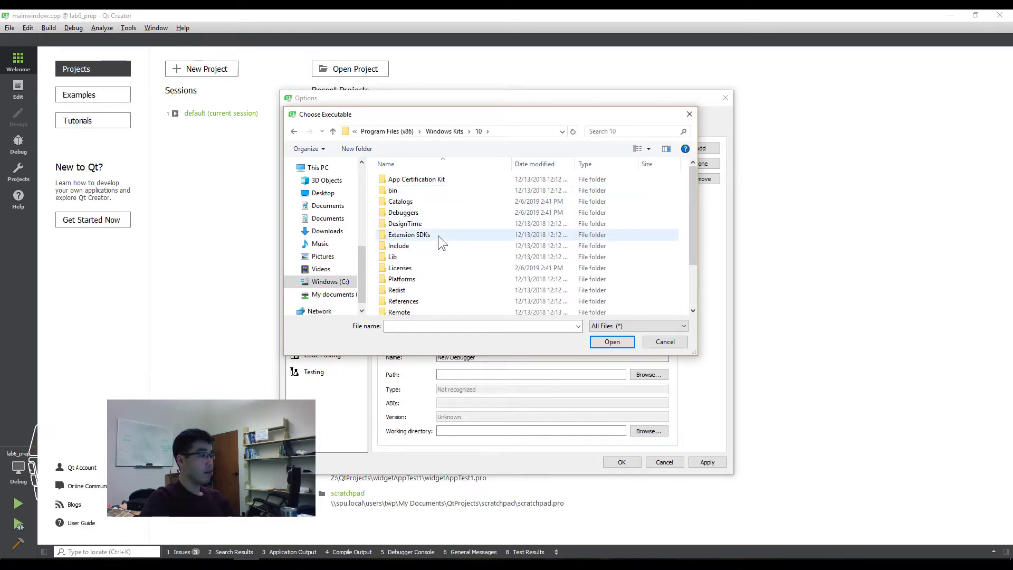
{"action": "scroll", "coordinate": [438, 235], "scroll_direction": "down", "scroll_amount": 2}
{"action": "scroll", "coordinate": [439, 235], "scroll_direction": "up", "scroll_amount": 2}
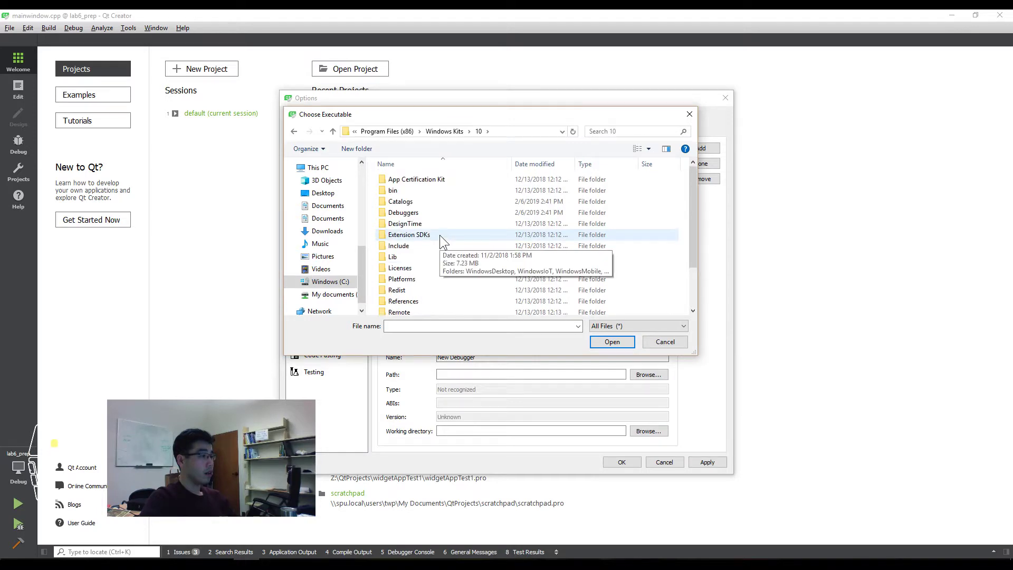
- Look for the debugger executable in the x64 and x86 folders under bin, and return to the 10 folder
{"action": "double_click", "coordinate": [432, 191]}
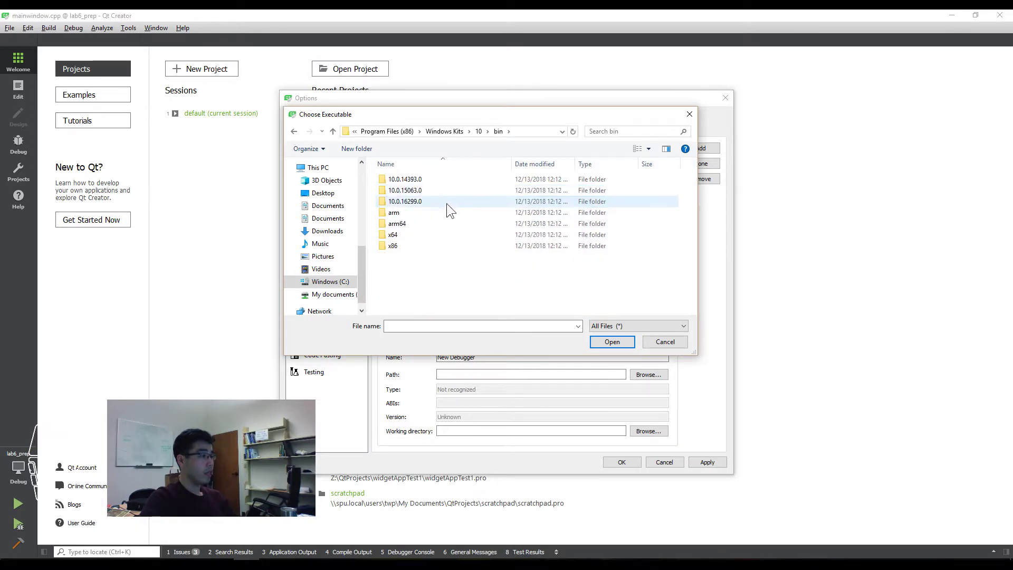
{"action": "left_click", "coordinate": [445, 236]}
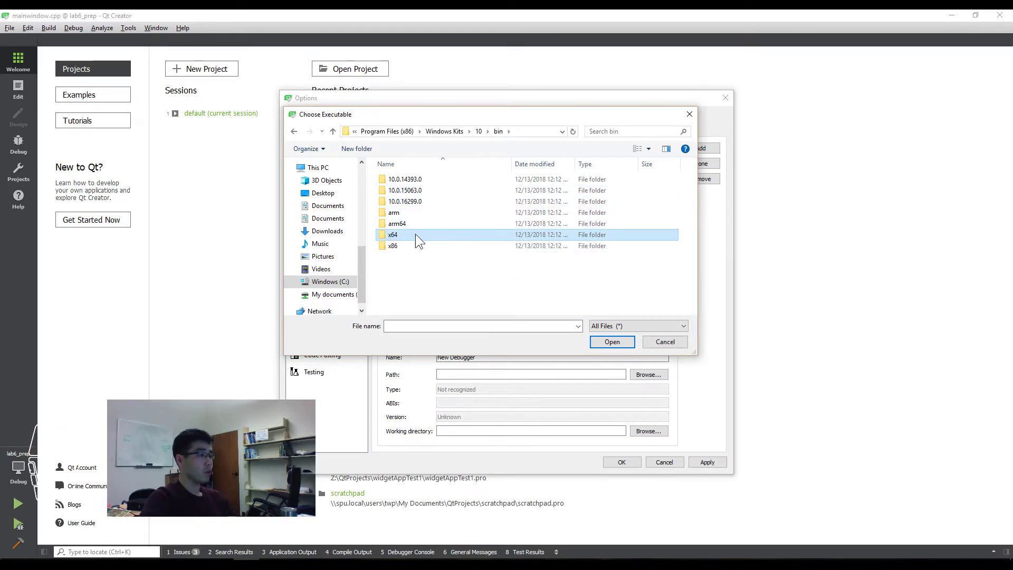
{"action": "double_click", "coordinate": [465, 235]}
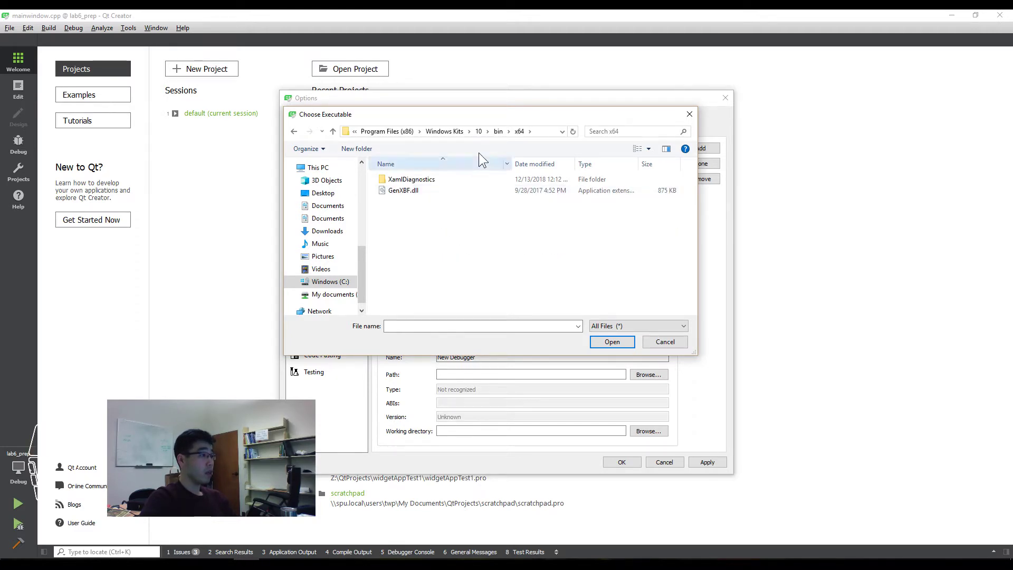
{"action": "left_click", "coordinate": [498, 131]}
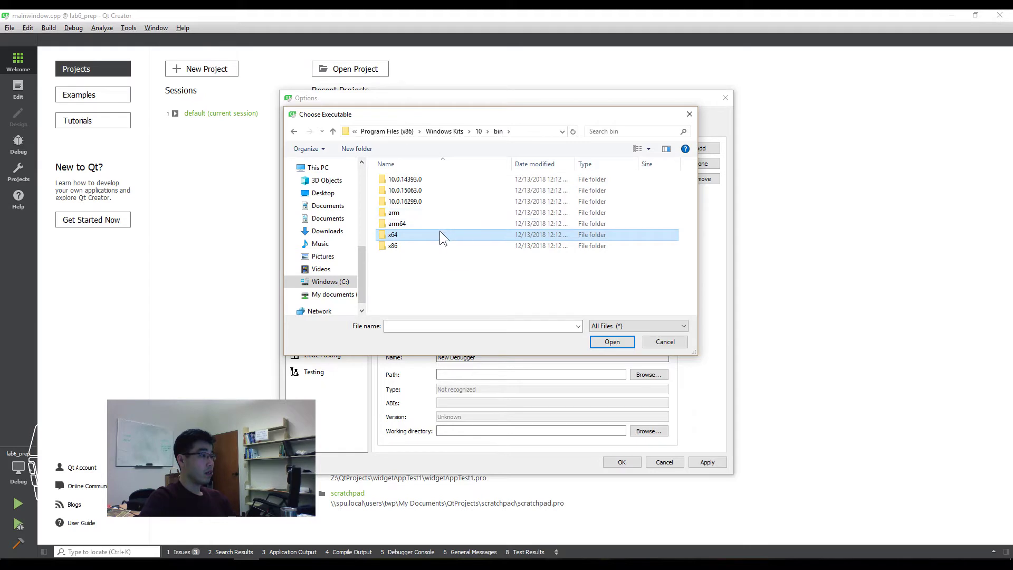
{"action": "double_click", "coordinate": [441, 245]}
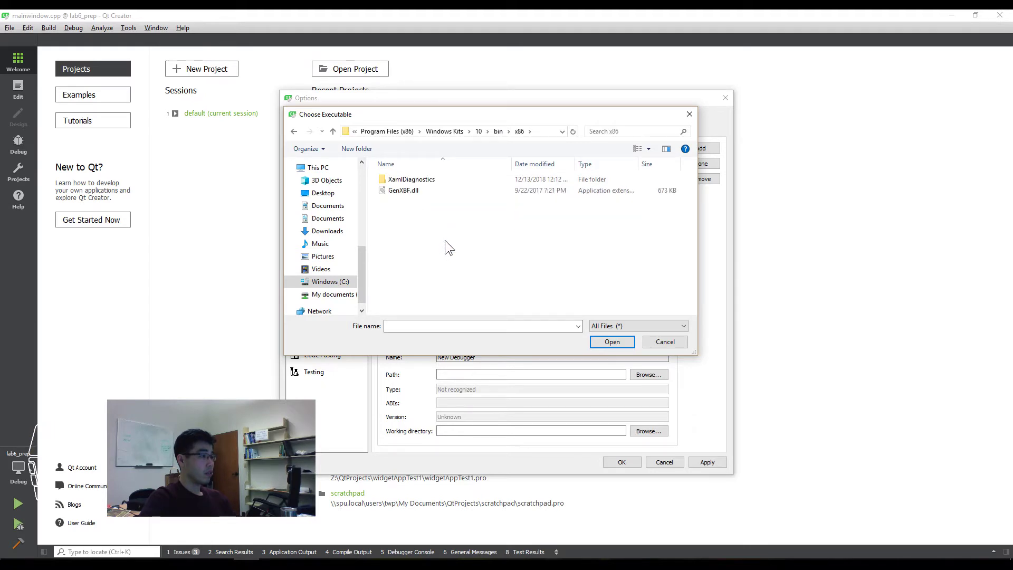
{"action": "left_click", "coordinate": [494, 132]}
{"action": "left_click", "coordinate": [479, 132]}
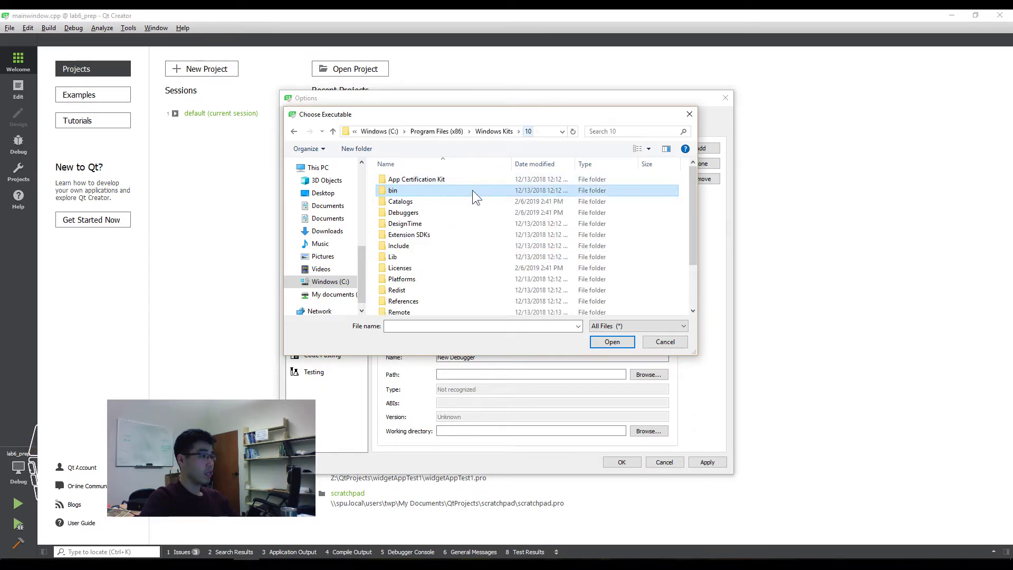
- Choose cdb.exe from the Debuggers\x64 folder as the new debugger's executable
{"action": "left_click", "coordinate": [444, 211]}
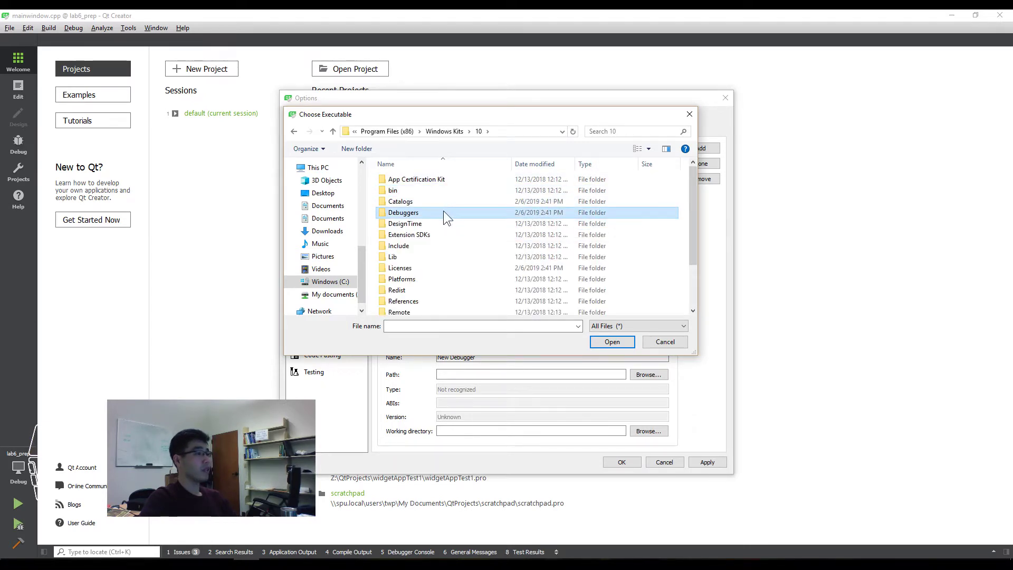
{"action": "double_click", "coordinate": [413, 212]}
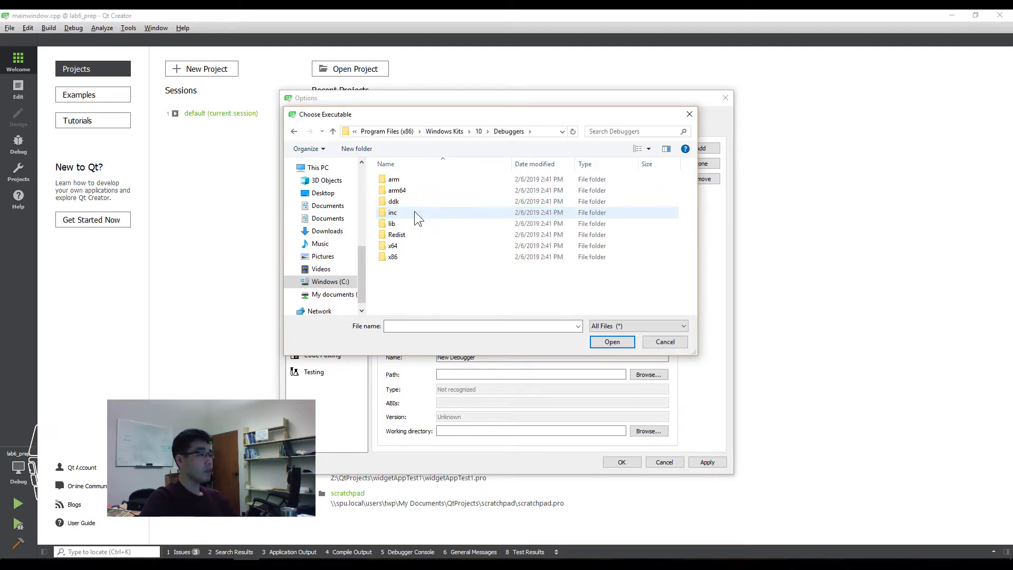
{"action": "left_click", "coordinate": [422, 255]}
{"action": "left_click", "coordinate": [423, 245]}
{"action": "double_click", "coordinate": [423, 246]}
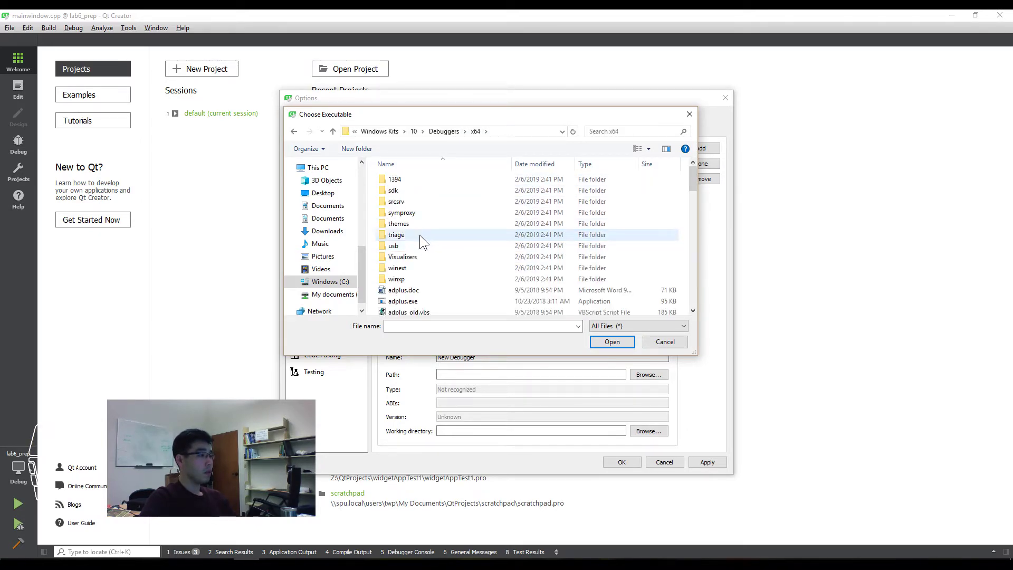
{"action": "scroll", "coordinate": [419, 255], "scroll_direction": "down", "scroll_amount": 3}
{"action": "left_click", "coordinate": [406, 265]}
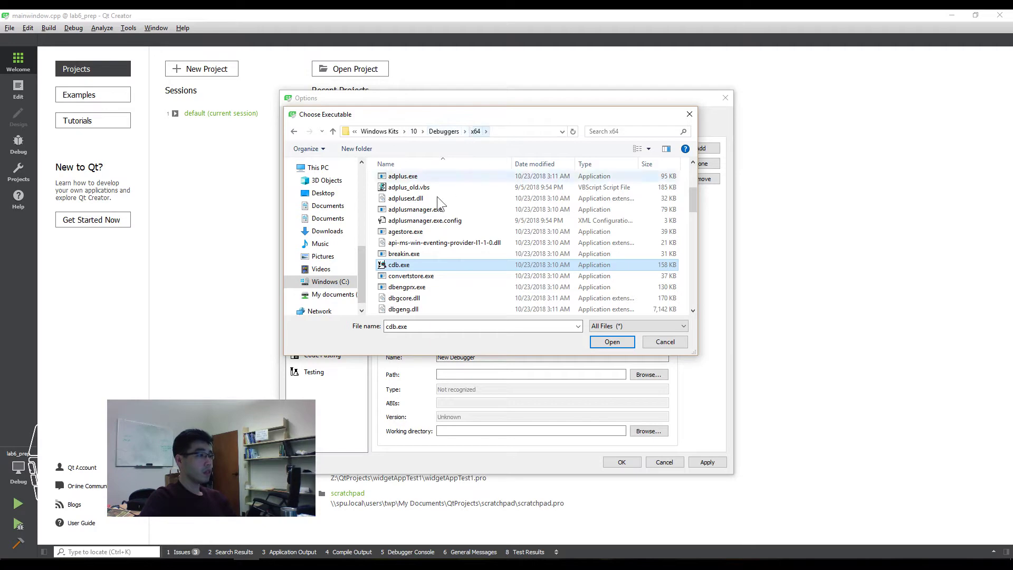
{"action": "double_click", "coordinate": [419, 265]}
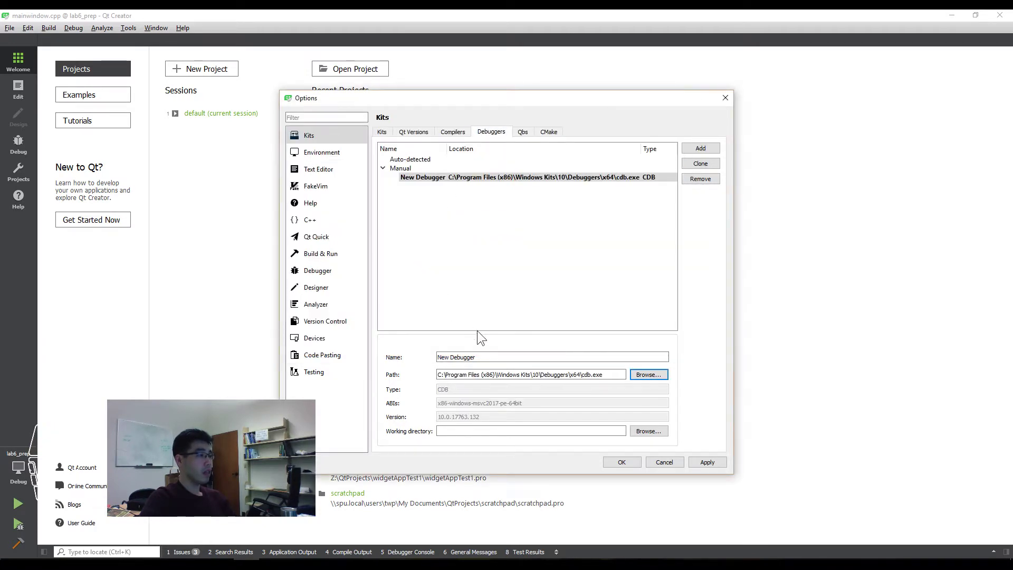
- Name the new debugger MSVC 2017 x64 and apply the settings
{"action": "left_click_drag", "start_coordinate": [496, 357], "coordinate": [405, 356]}
{"action": "type", "text": "MSVC"}
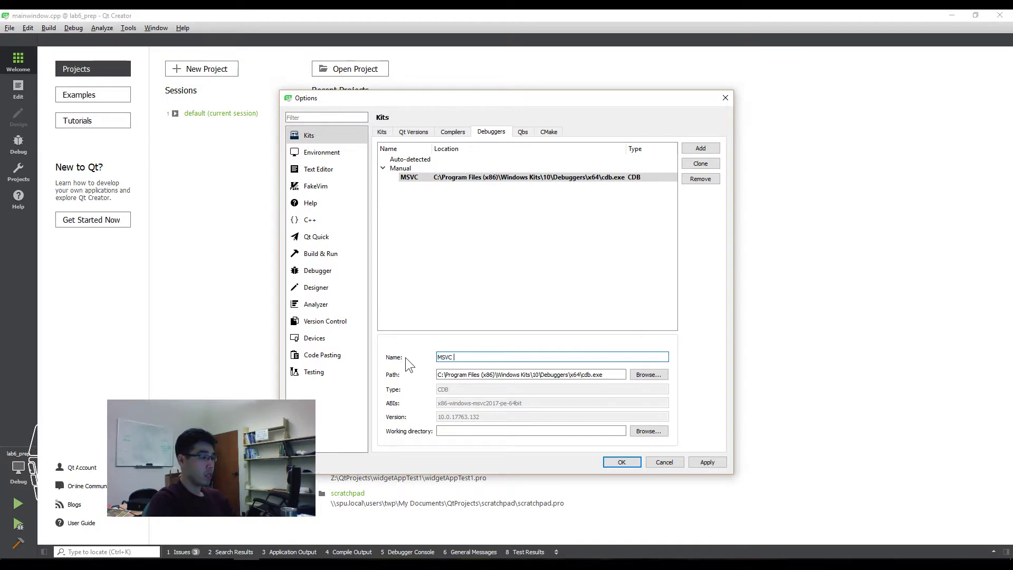
{"action": "type", "text": " 2017"}
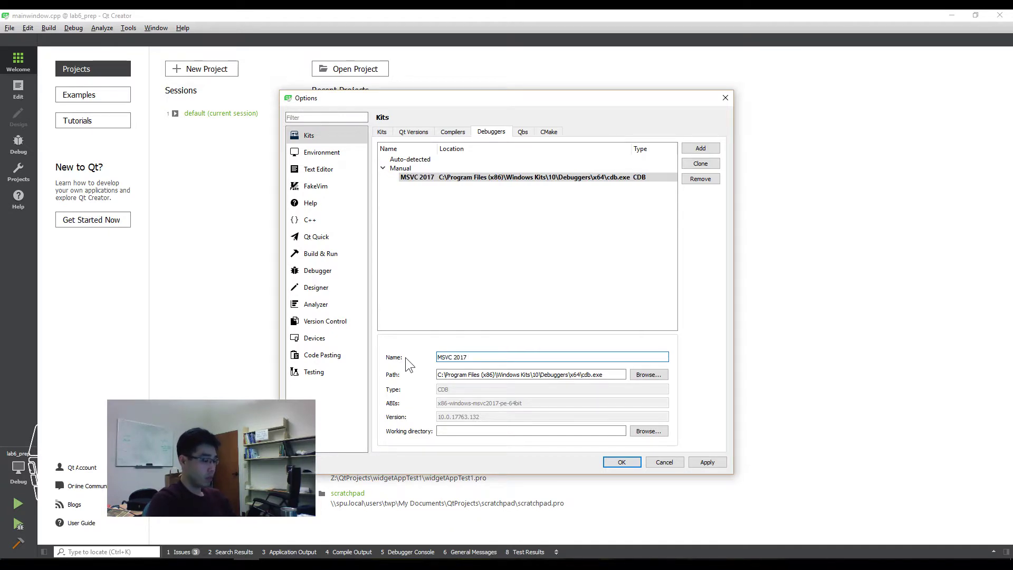
{"action": "type", "text": " 64b"}
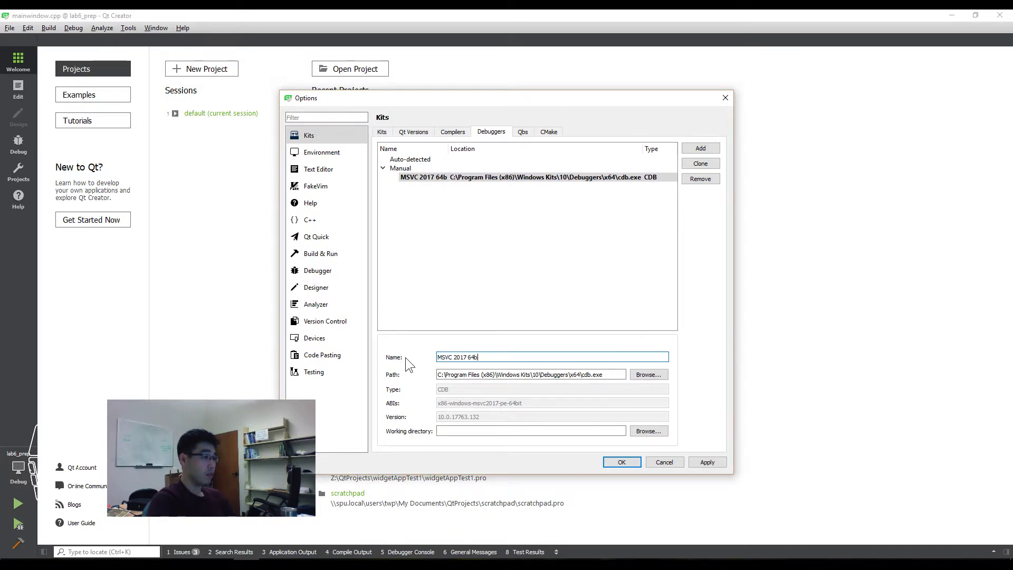
{"action": "key", "text": "BackSpace"}
{"action": "key", "text": "BackSpace"}
{"action": "key", "text": "BackSpace"}
{"action": "type", "text": "x64"}
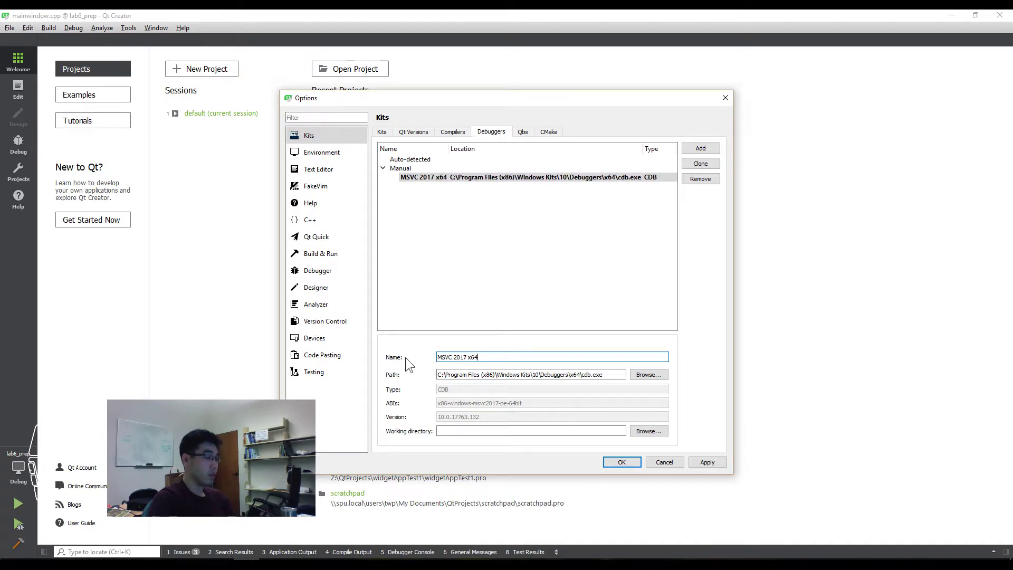
{"action": "left_click", "coordinate": [713, 466]}
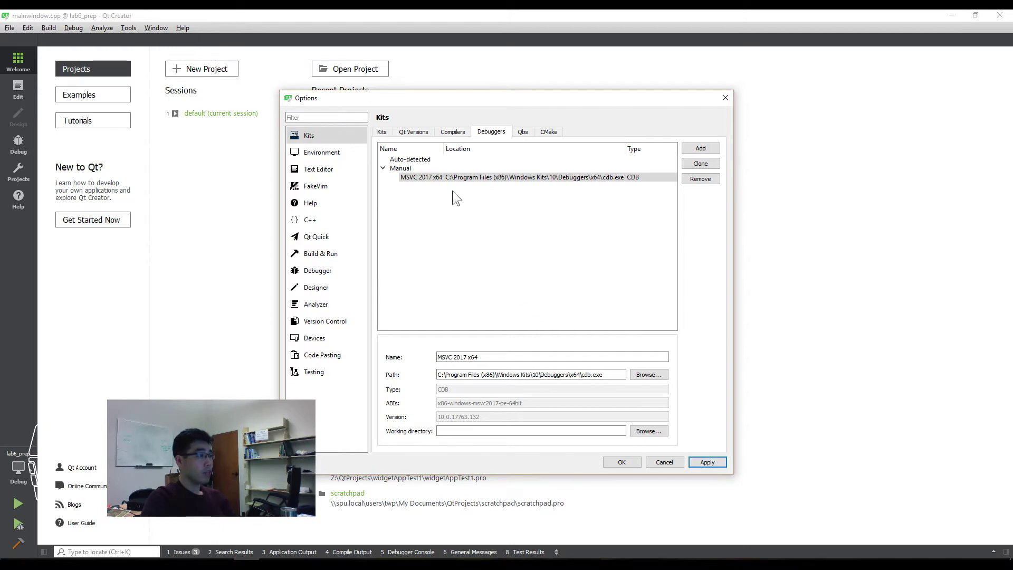
- Review the saved debugger entry, the detected compilers and the installed Qt versions
{"action": "left_click", "coordinate": [442, 177]}
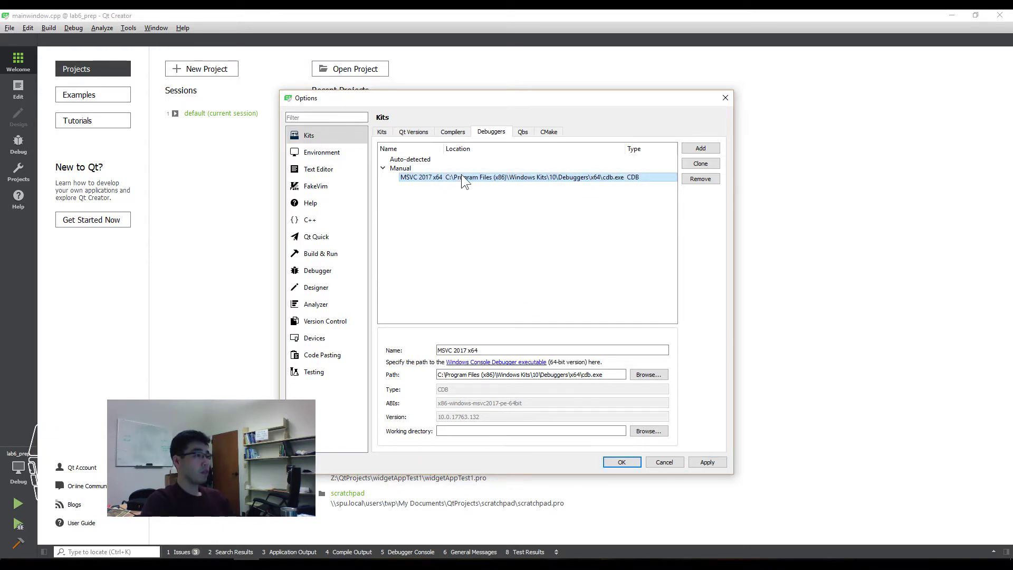
{"action": "left_click", "coordinate": [454, 132]}
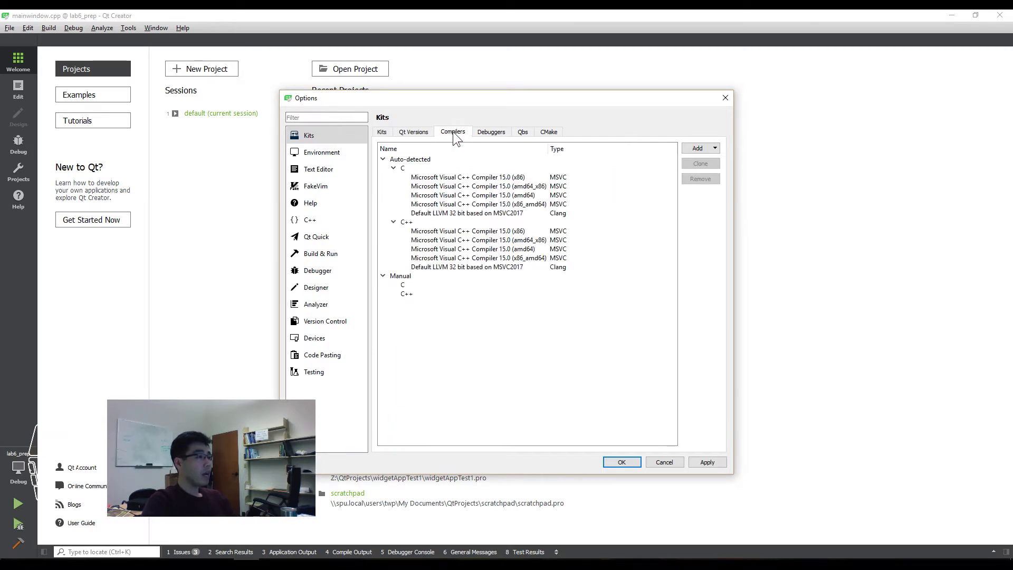
{"action": "left_click", "coordinate": [414, 133]}
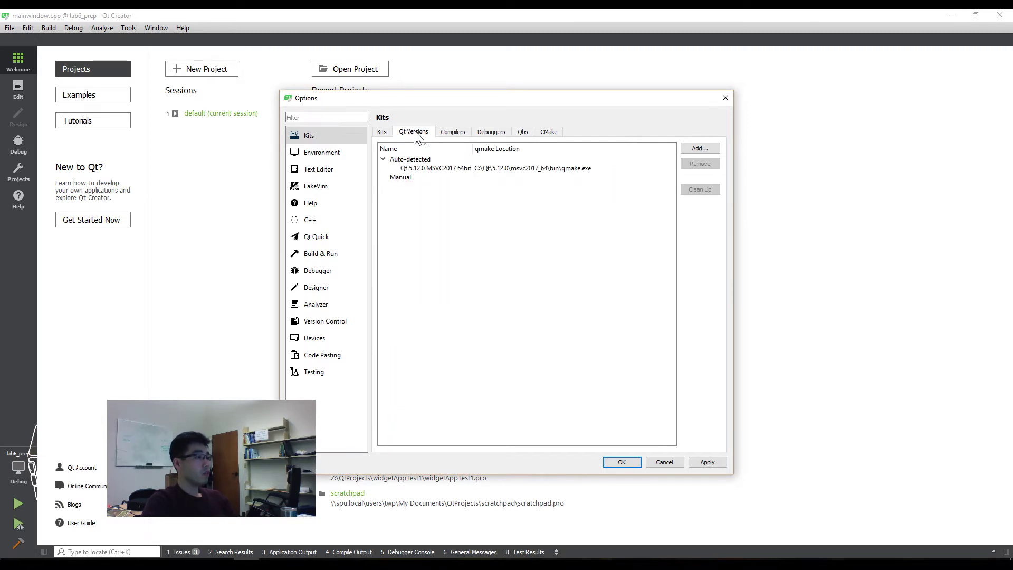
- Assign the MSVC 2017 x64 debugger to the Desktop Qt 5.12.0 MSVC2017 64bit kit, and return from the options to the code editor
{"action": "left_click", "coordinate": [382, 133]}
{"action": "left_click", "coordinate": [420, 168]}
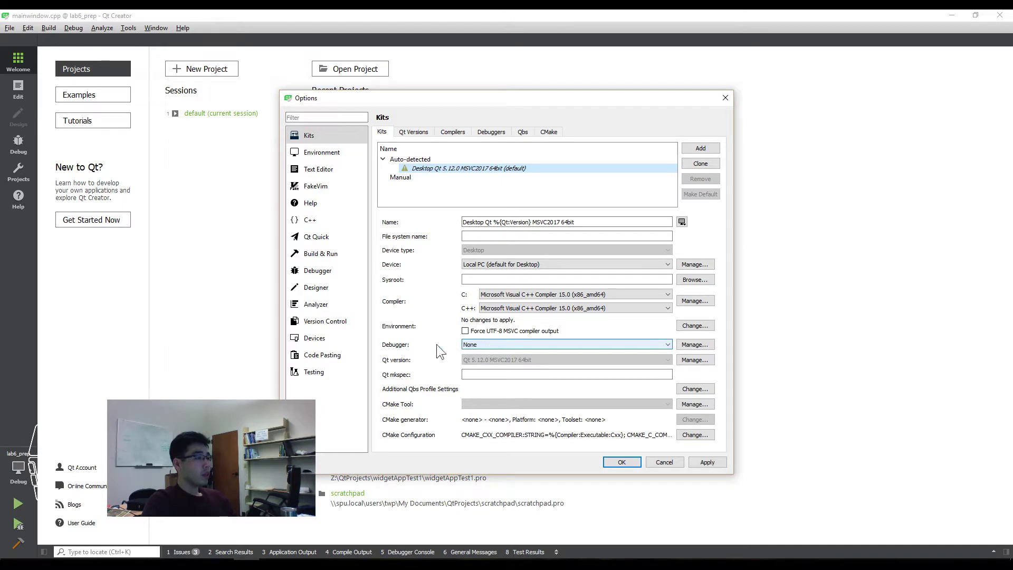
{"action": "left_click", "coordinate": [531, 344]}
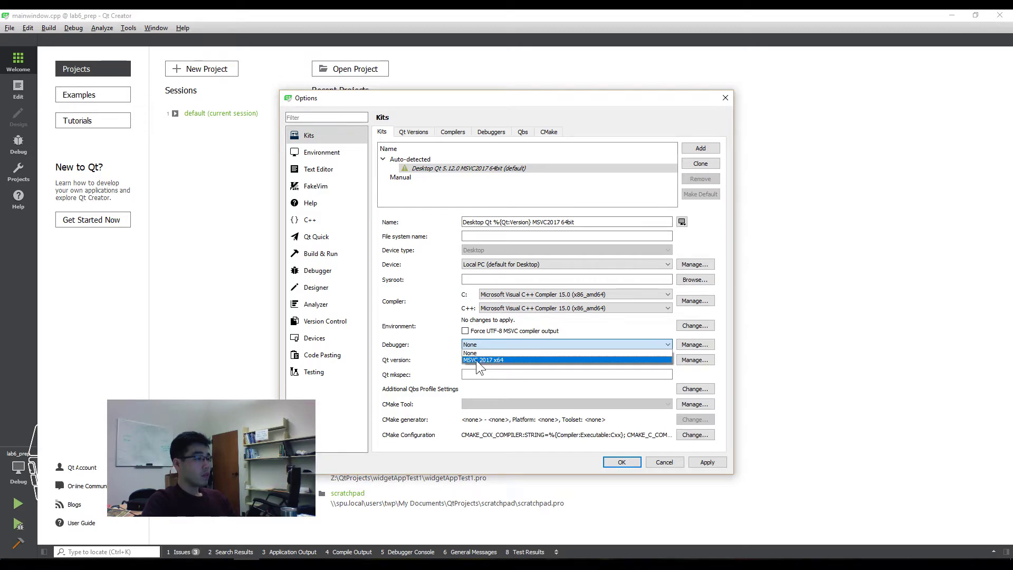
{"action": "left_click", "coordinate": [511, 360]}
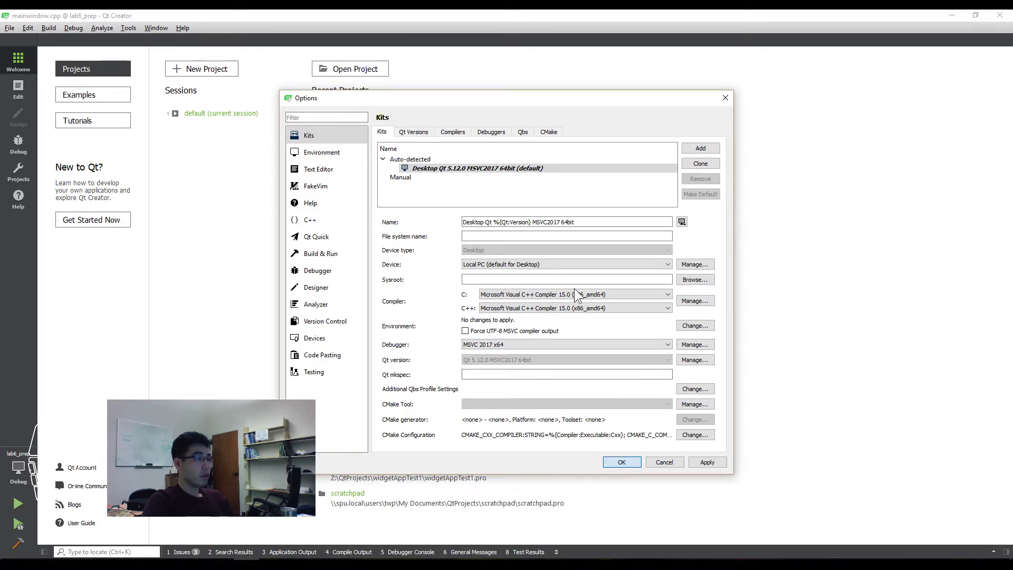
{"action": "key", "text": "Escape"}
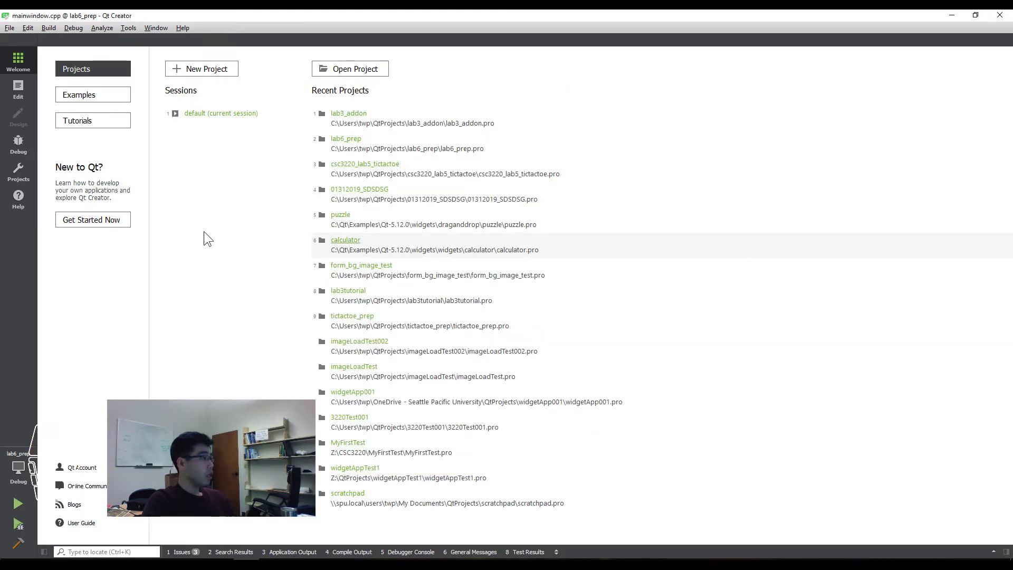
{"action": "left_click", "coordinate": [18, 89]}
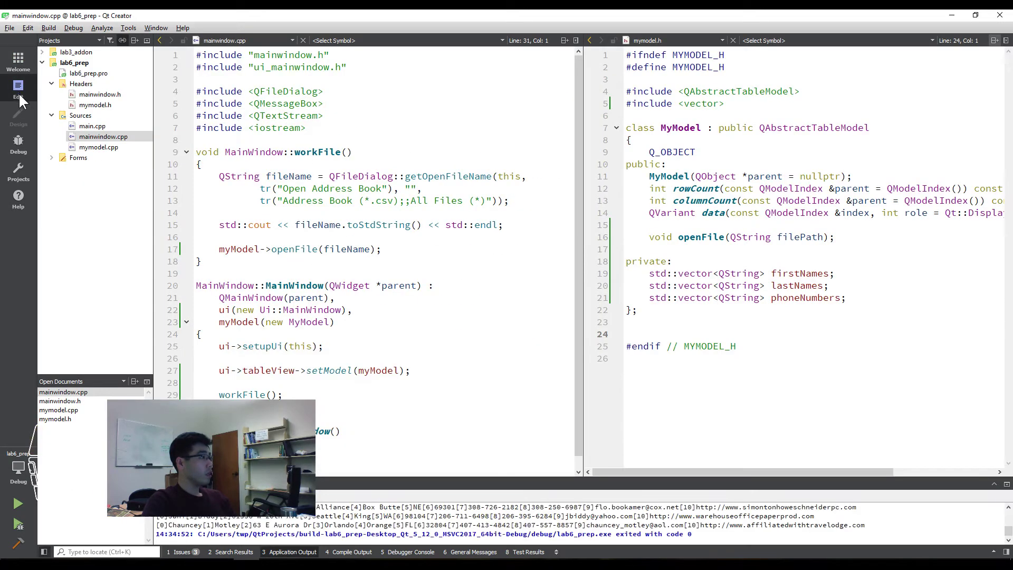
- Set a breakpoint on the ui->setupUi(this) call at line 25 of mainwindow.cpp
{"action": "left_click", "coordinate": [317, 152]}
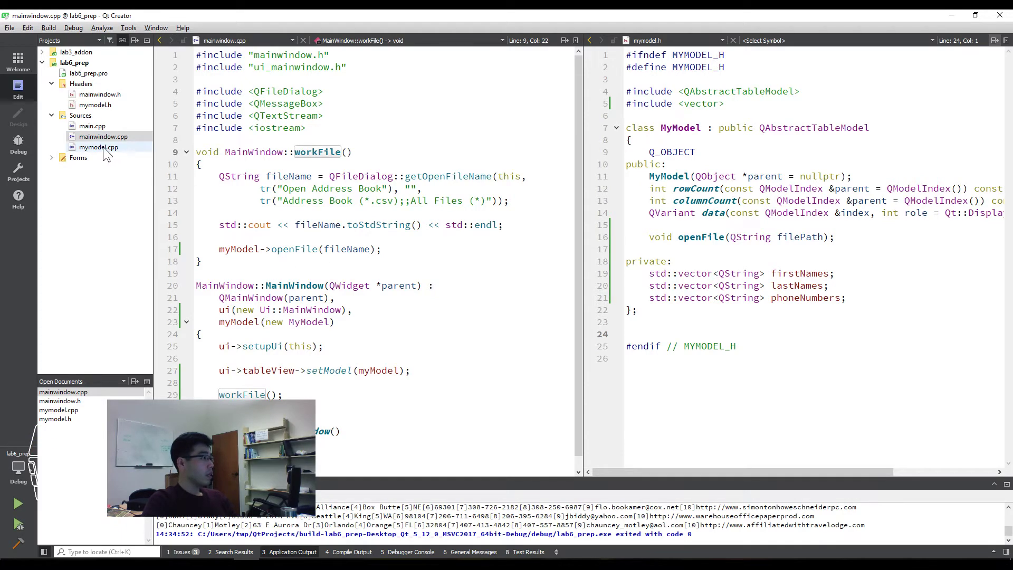
{"action": "scroll", "coordinate": [318, 278], "scroll_direction": "down", "scroll_amount": 1}
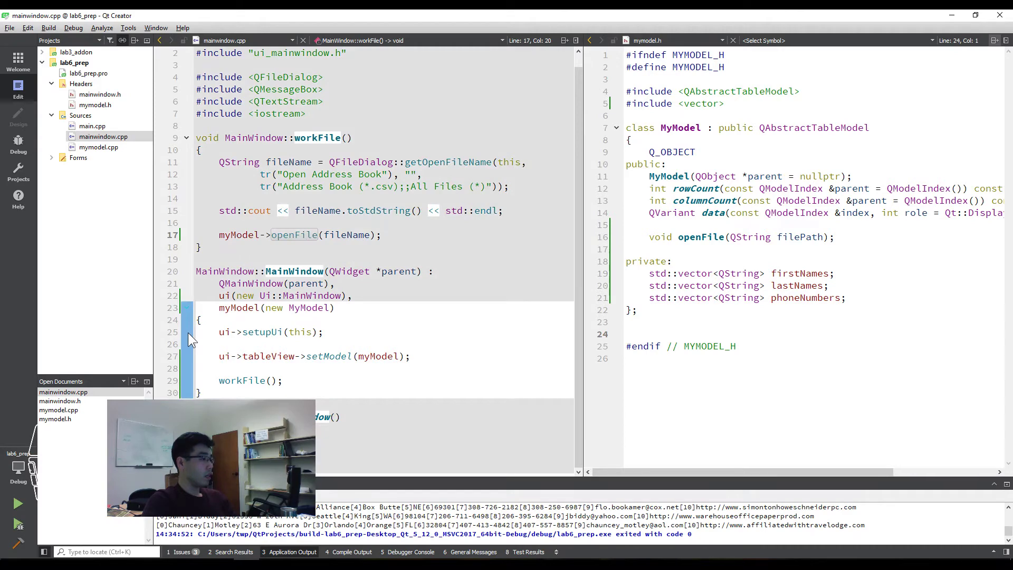
{"action": "left_click", "coordinate": [161, 334]}
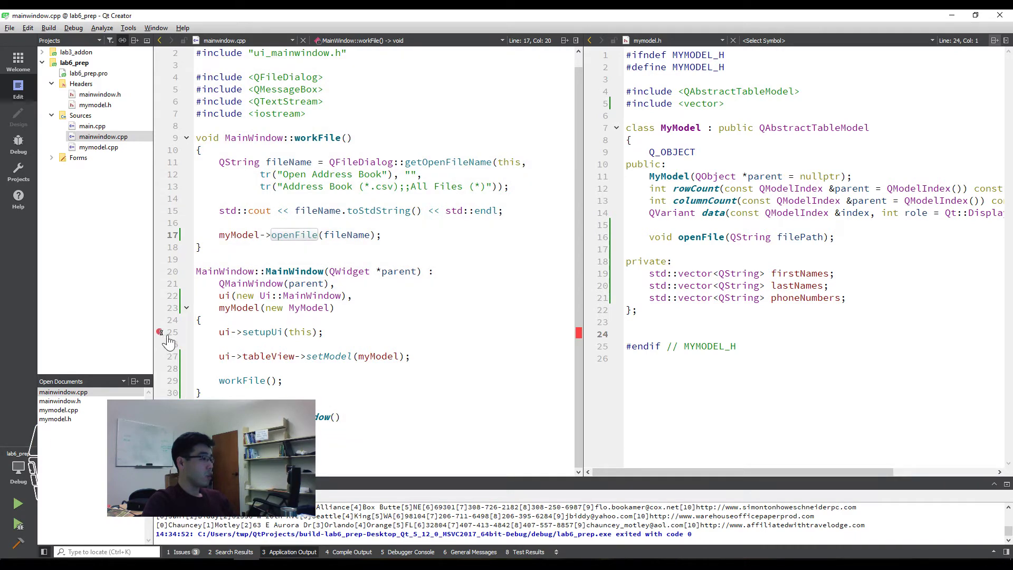
- Check the active project and build configuration, and start debugging lab6_prep
{"action": "left_click", "coordinate": [17, 478]}
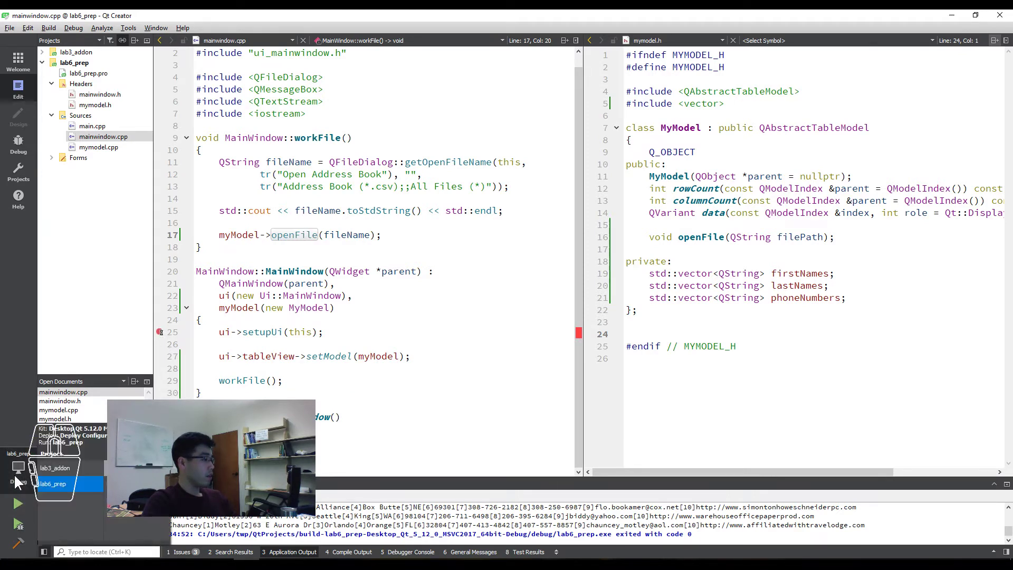
{"action": "left_click", "coordinate": [14, 420]}
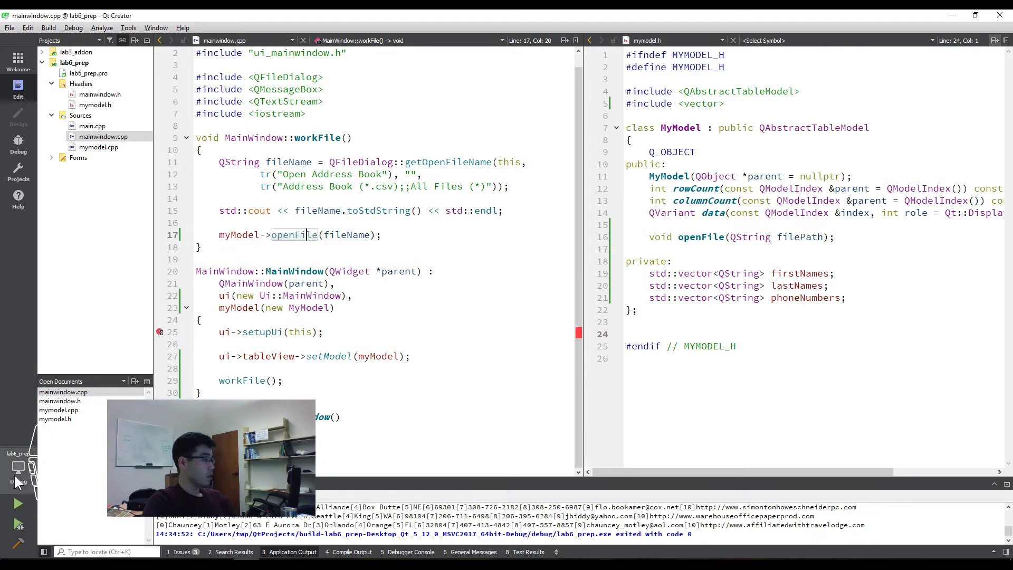
{"action": "left_click", "coordinate": [23, 524]}
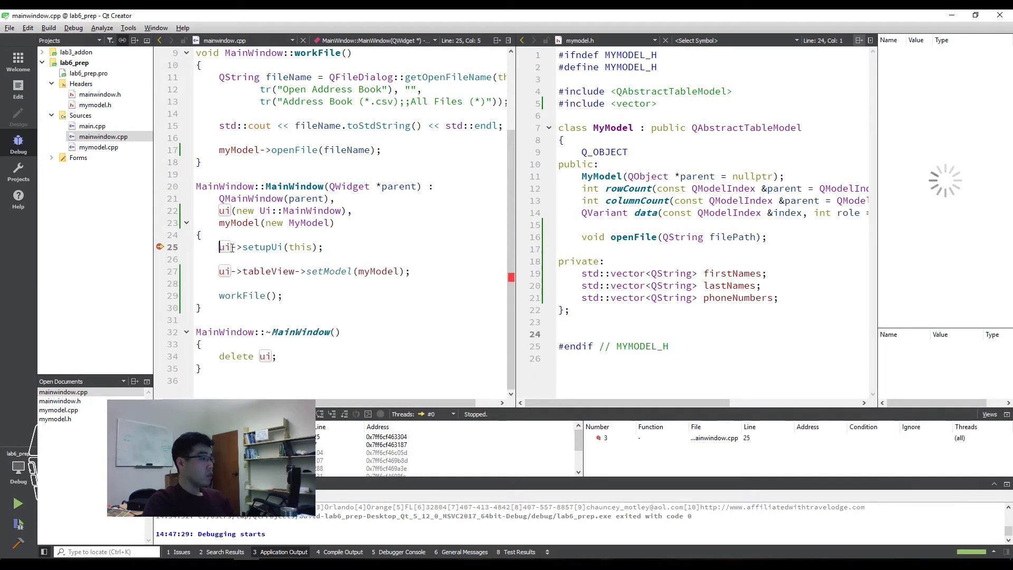
- Examine the details of the line 25 breakpoint and the call stack of the stopped program
{"action": "mouse_move", "coordinate": [160, 249]}
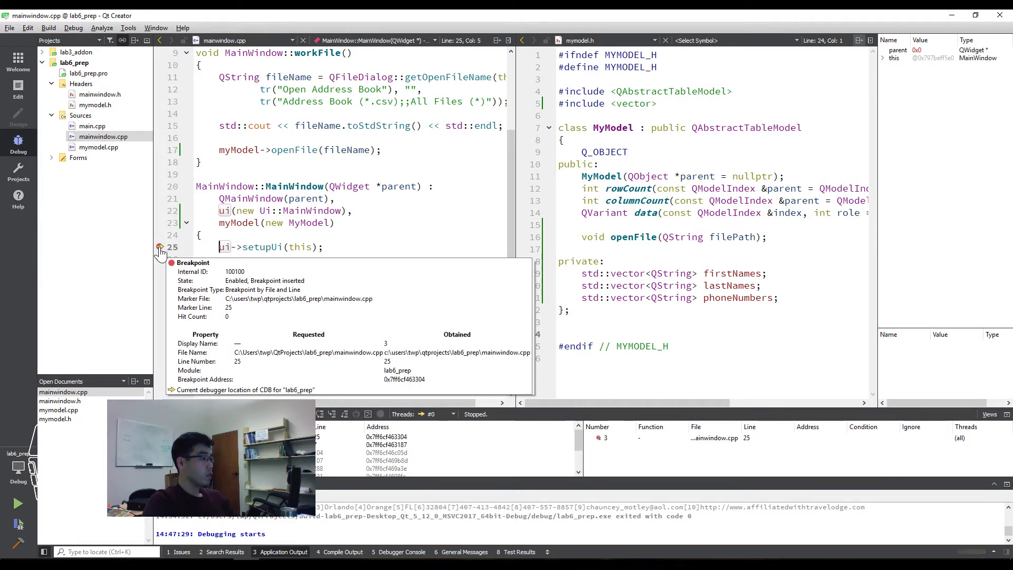
{"action": "left_click", "coordinate": [243, 247]}
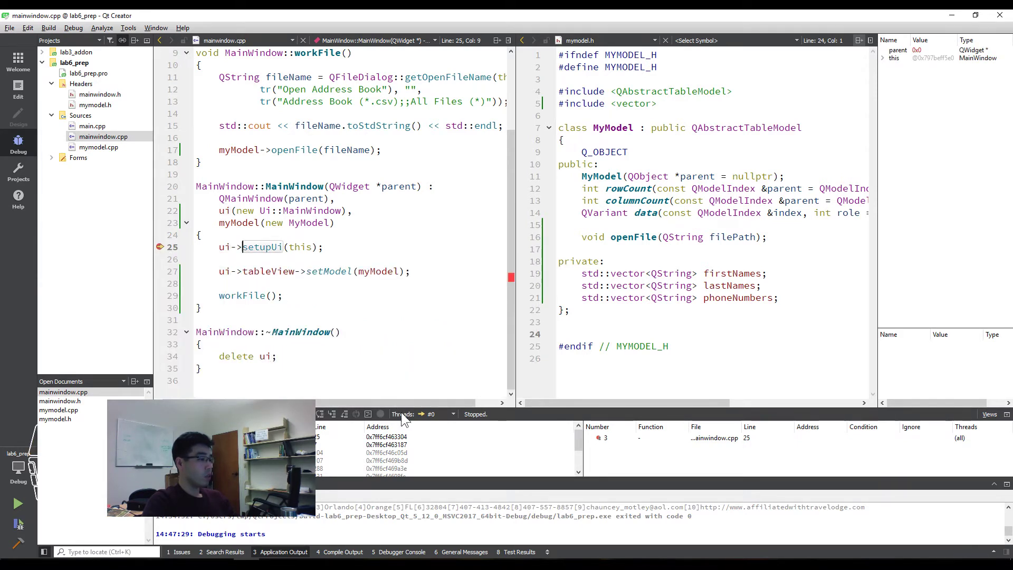
{"action": "left_click_drag", "start_coordinate": [484, 406], "coordinate": [481, 285]}
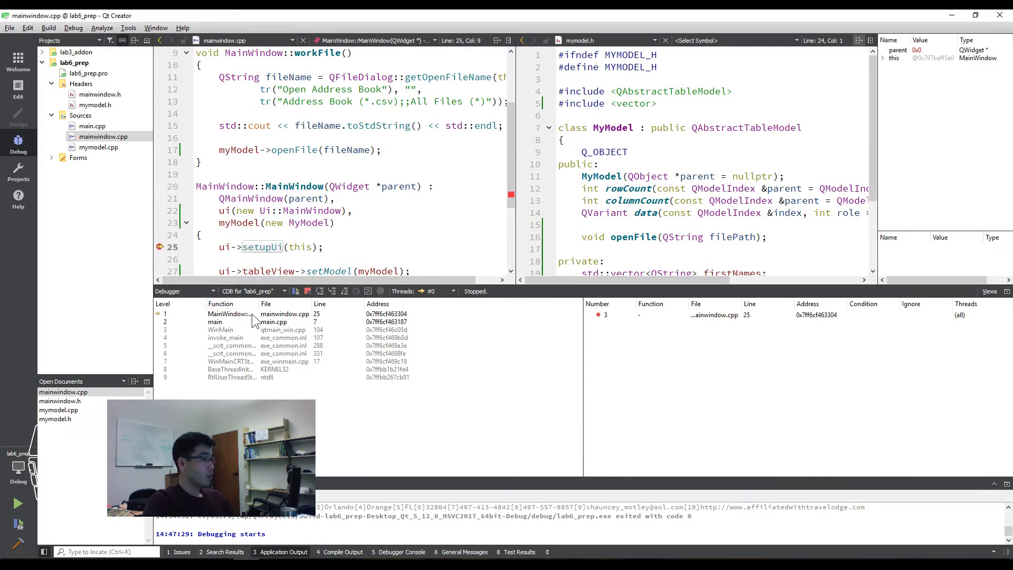
{"action": "left_click_drag", "start_coordinate": [359, 285], "coordinate": [361, 388]}
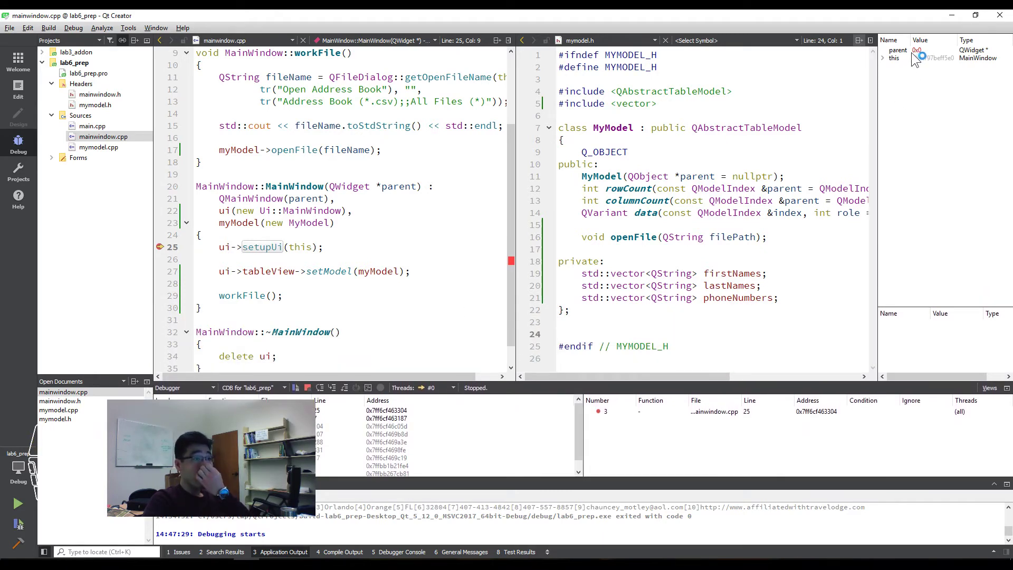
- Widen the variables view and expand the this object with its ui, staticMetaObject, myModel and QMainWindow members to inspect them
{"action": "left_click", "coordinate": [882, 58]}
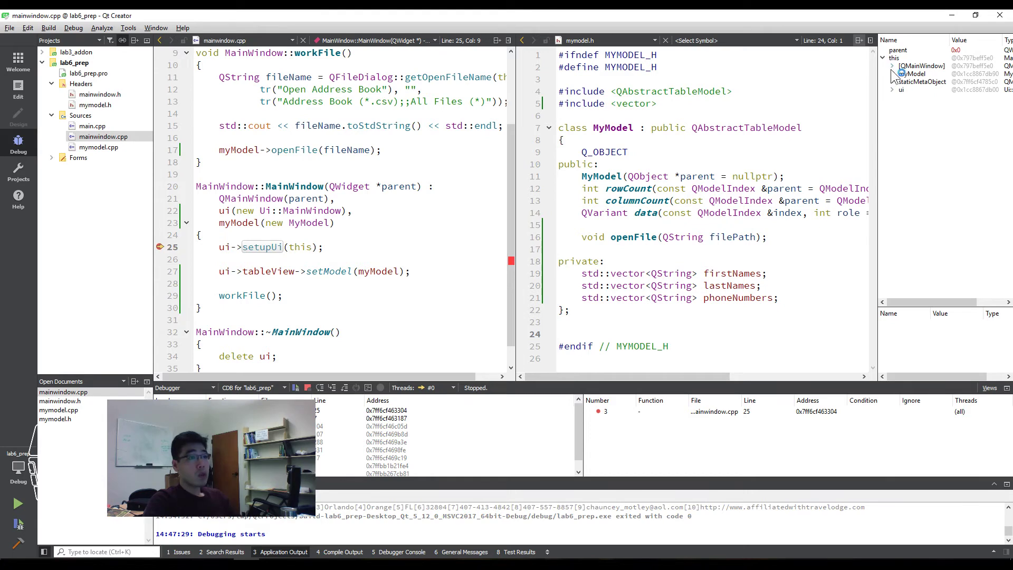
{"action": "left_click_drag", "start_coordinate": [877, 90], "coordinate": [821, 90]}
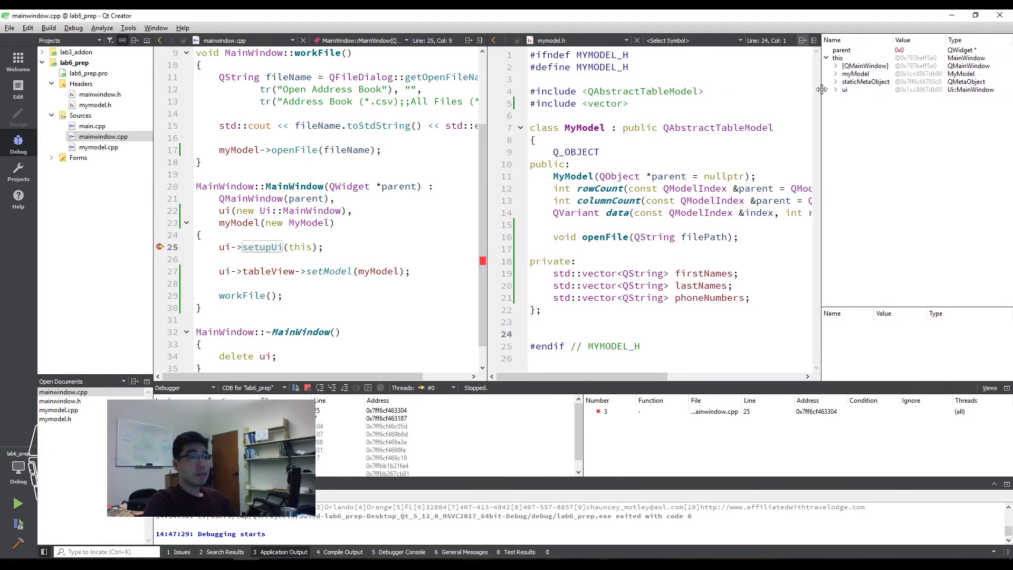
{"action": "left_click", "coordinate": [835, 89]}
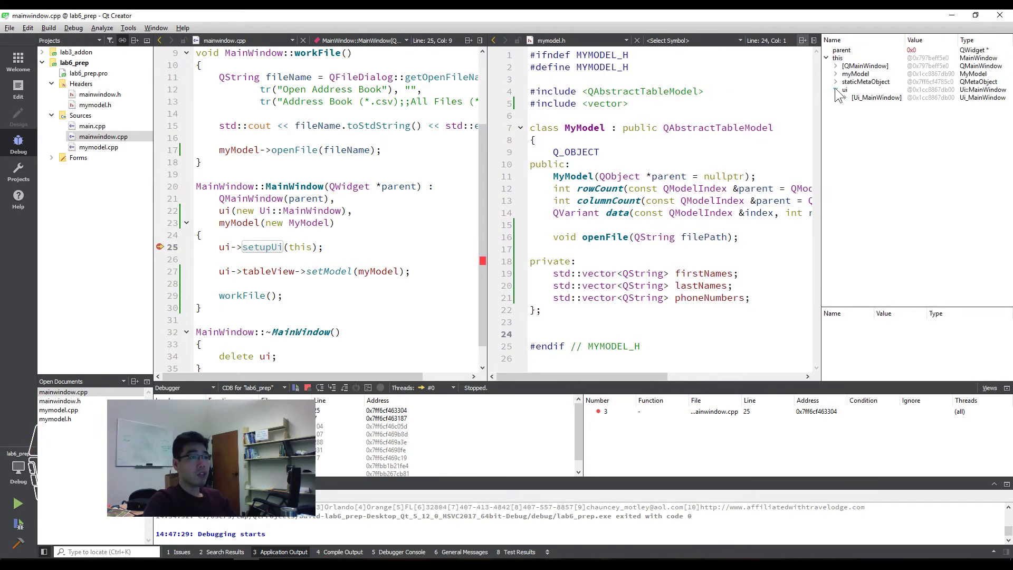
{"action": "left_click", "coordinate": [836, 82]}
{"action": "left_click", "coordinate": [836, 74]}
{"action": "left_click", "coordinate": [836, 66]}
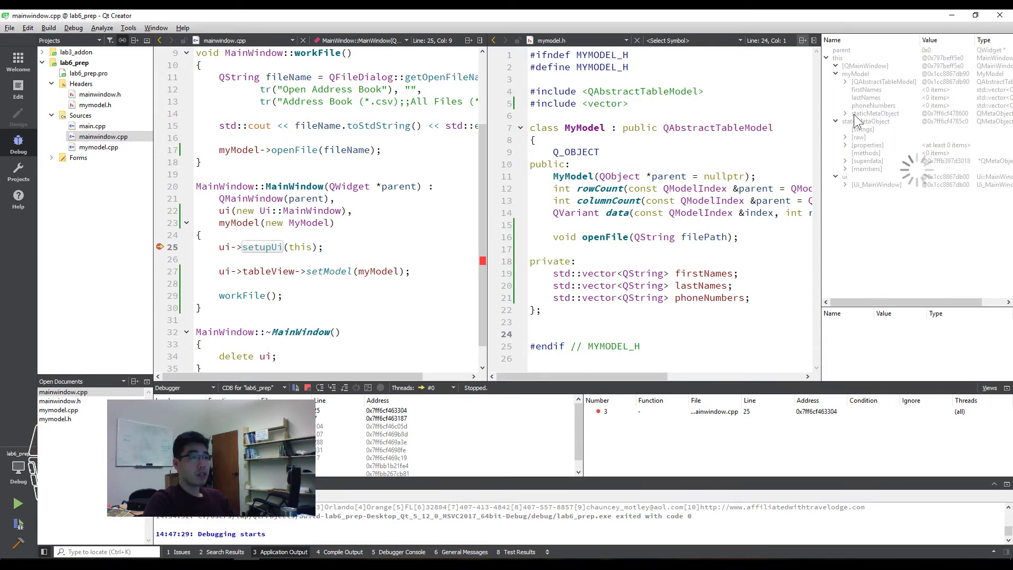
{"action": "double_click", "coordinate": [853, 324]}
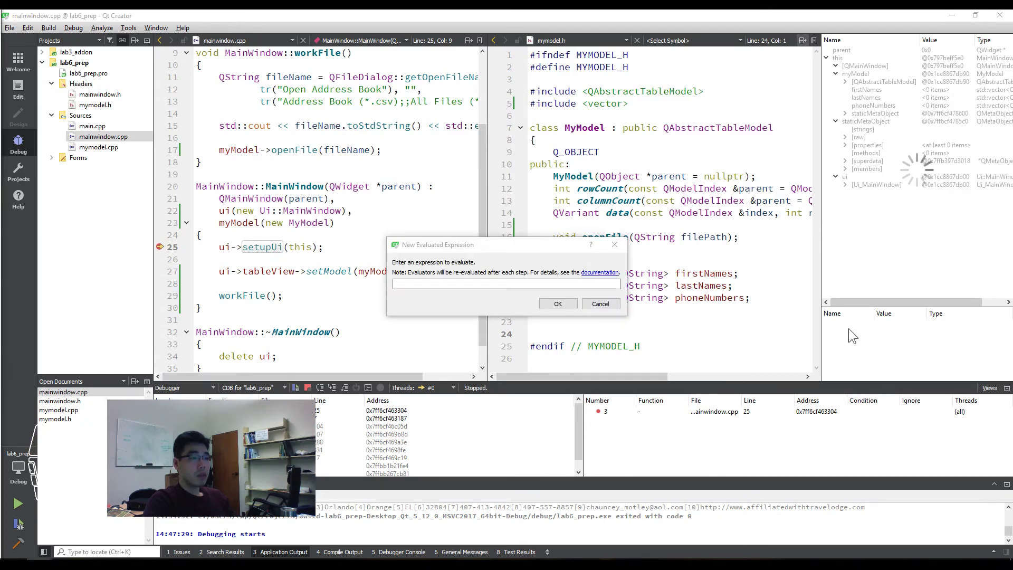
{"action": "left_click_drag", "start_coordinate": [448, 244], "coordinate": [529, 205]}
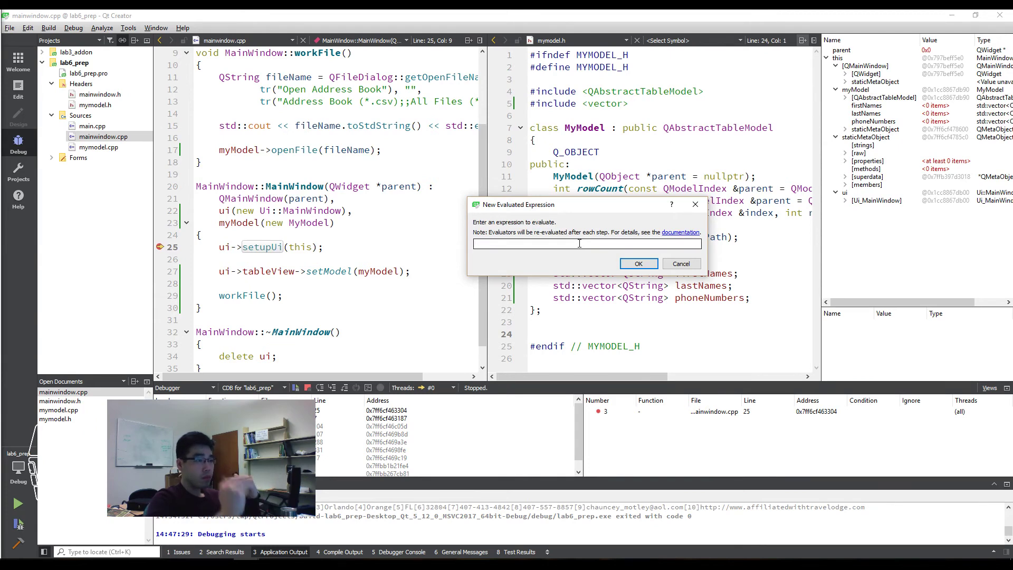
{"action": "left_click", "coordinate": [687, 265]}
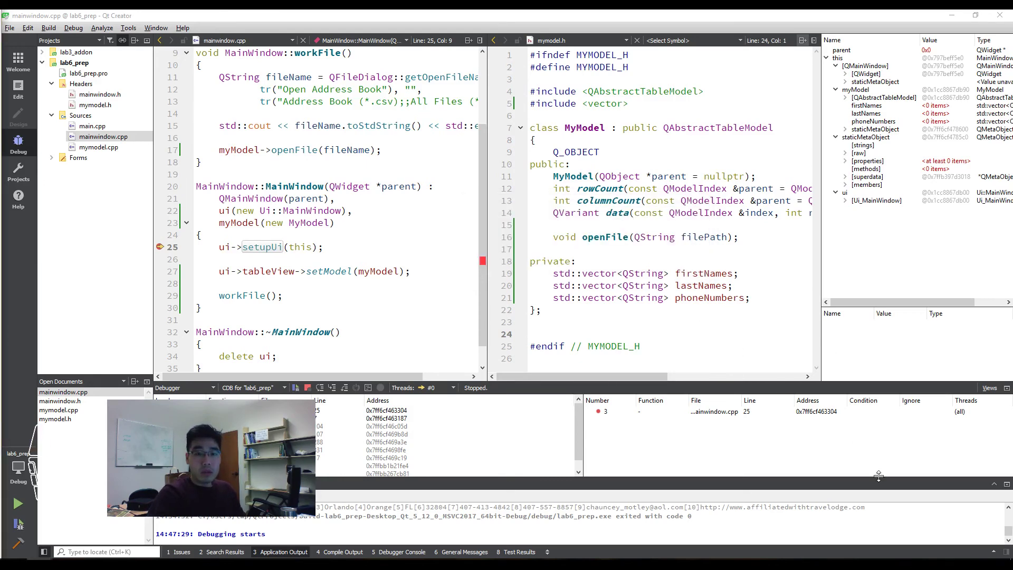